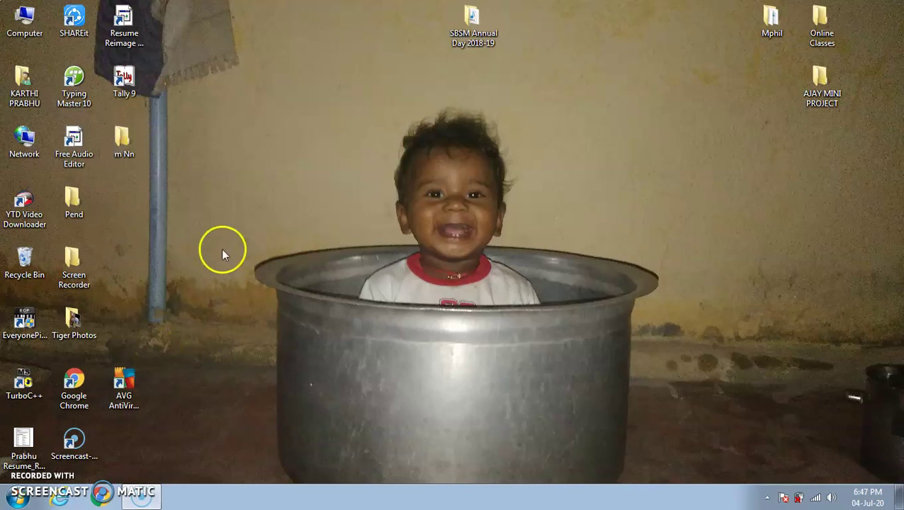
Step: Open Google Chrome and search the web for "google forms"
{"action": "double_click", "coordinate": [84, 383]}
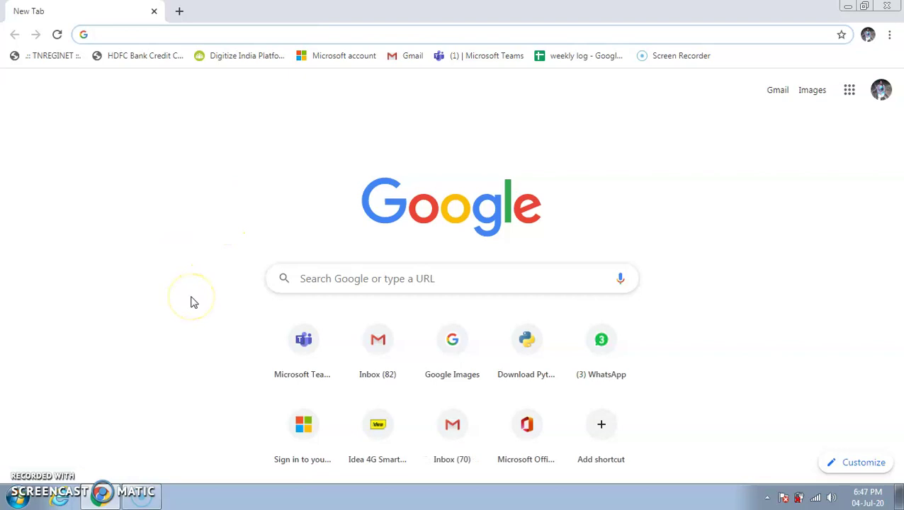
{"action": "left_click", "coordinate": [331, 174]}
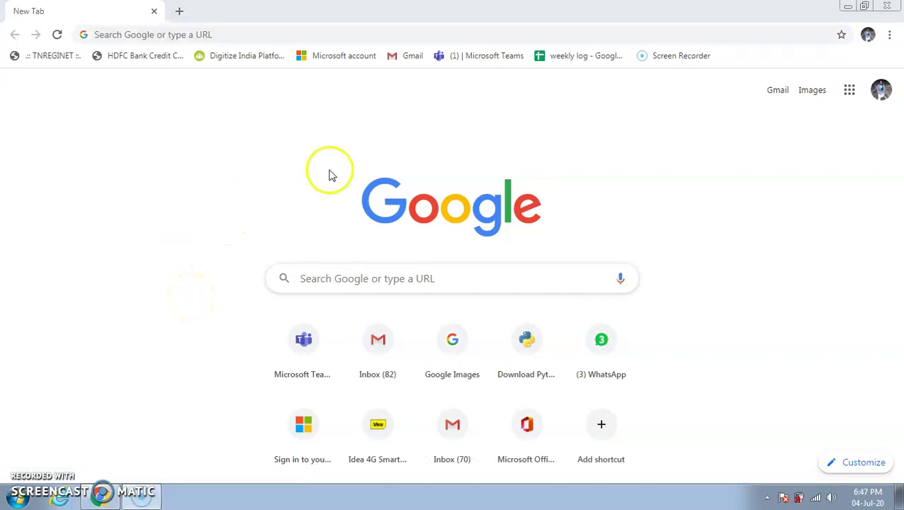
{"action": "left_click", "coordinate": [137, 39]}
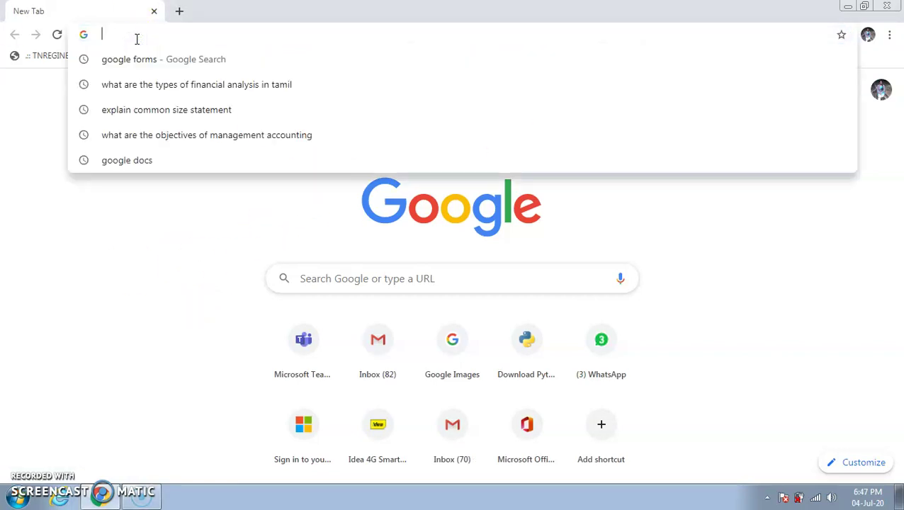
{"action": "type", "text": "googl"}
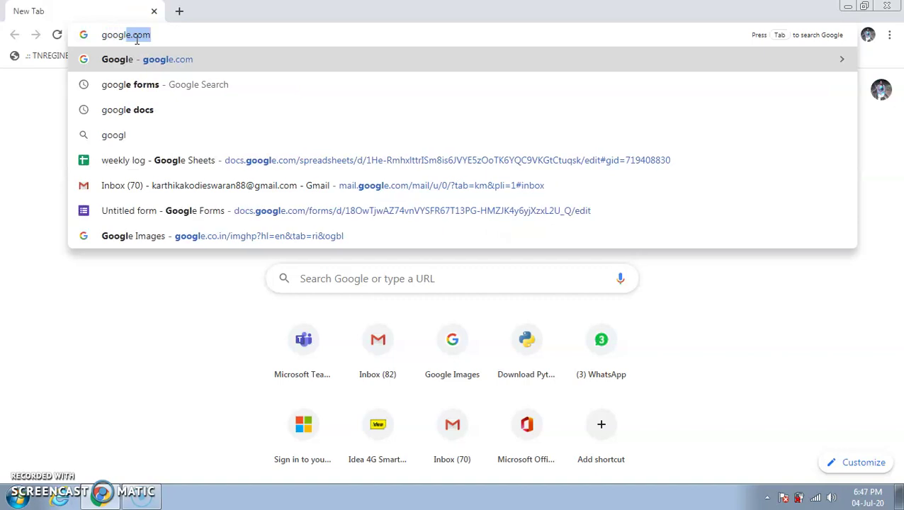
{"action": "type", "text": "e for"}
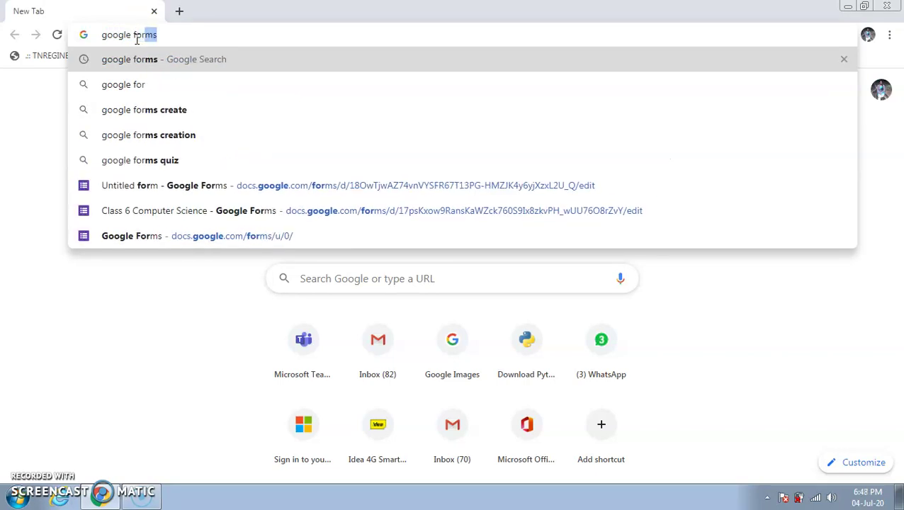
{"action": "type", "text": "ms"}
{"action": "key", "text": "Return"}
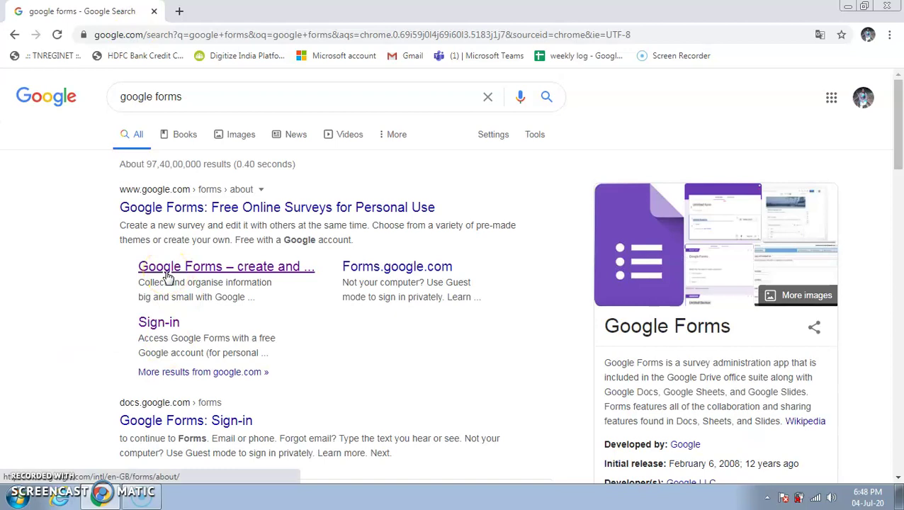
Step: Go to Google Forms from the search results through the Personal option and create a blank form
{"action": "left_click", "coordinate": [167, 275]}
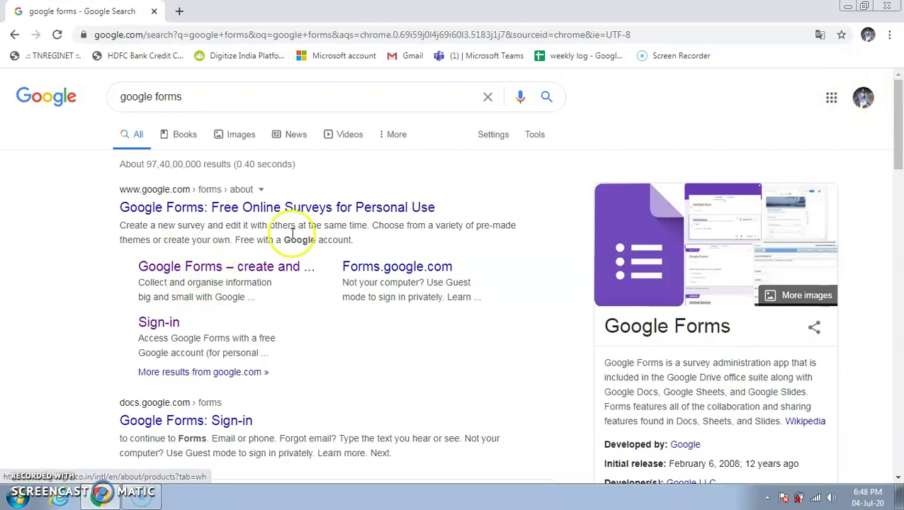
{"action": "left_click", "coordinate": [197, 273]}
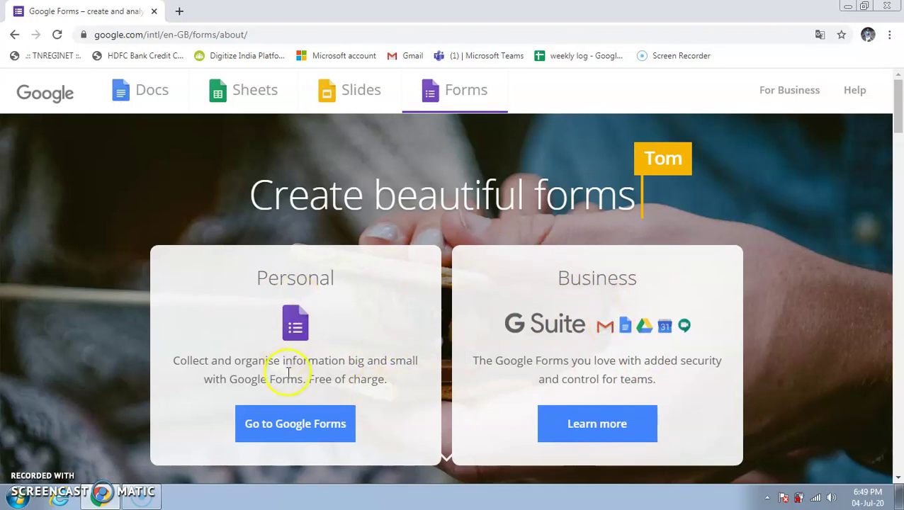
{"action": "left_click", "coordinate": [276, 427]}
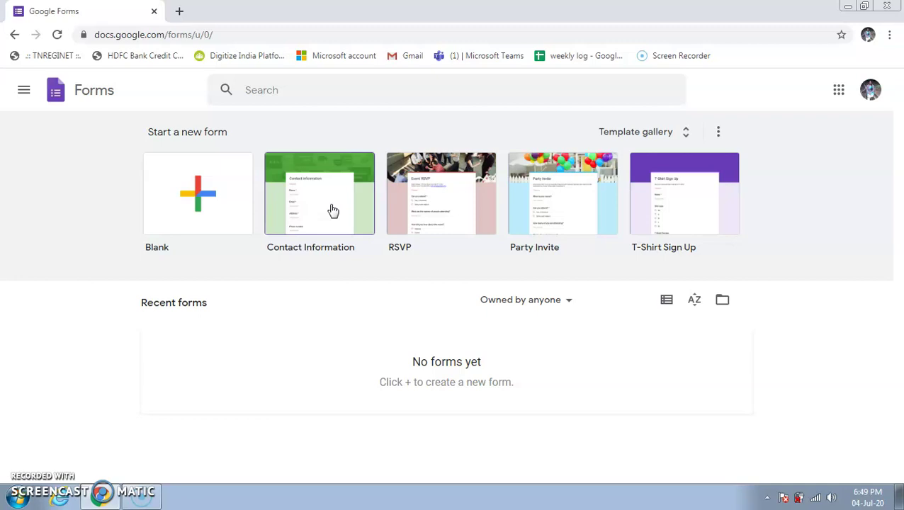
{"action": "left_click", "coordinate": [427, 207]}
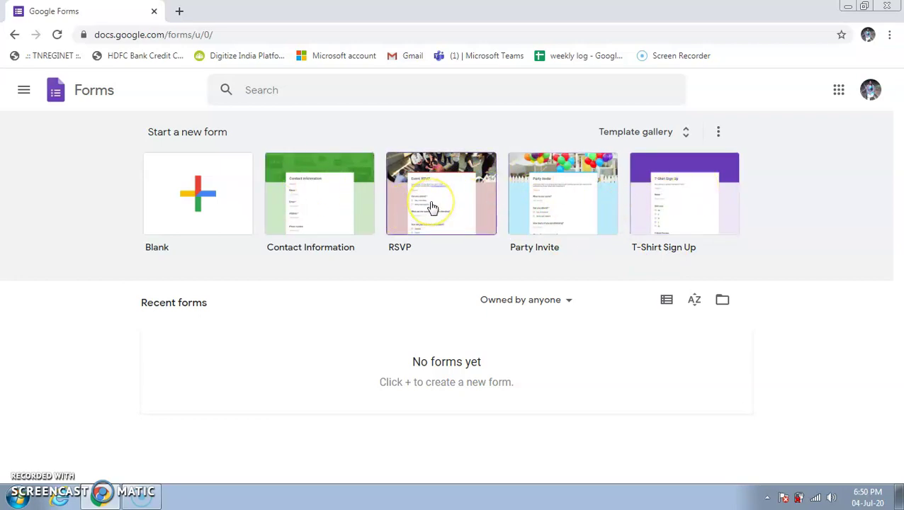
{"action": "left_click", "coordinate": [206, 213]}
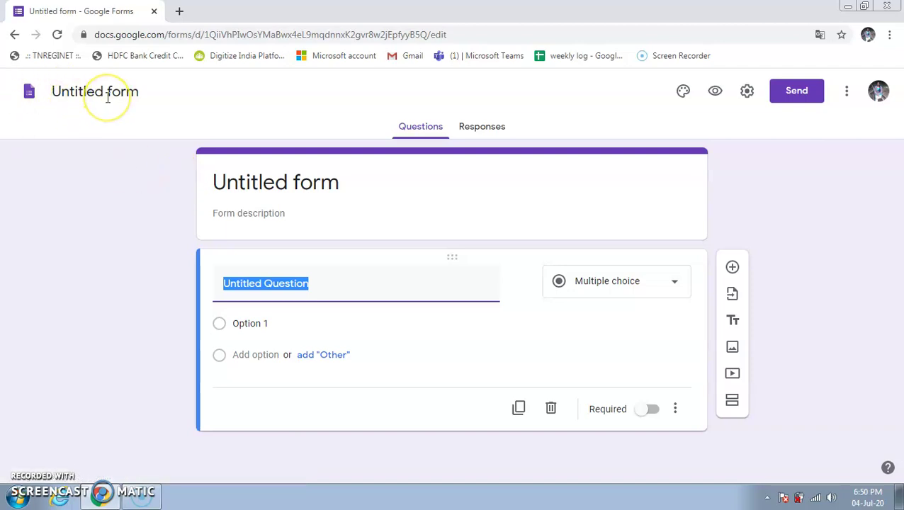
Step: Look at the new form's responses view and return to its questions
{"action": "left_click", "coordinate": [466, 130]}
{"action": "left_click", "coordinate": [425, 132]}
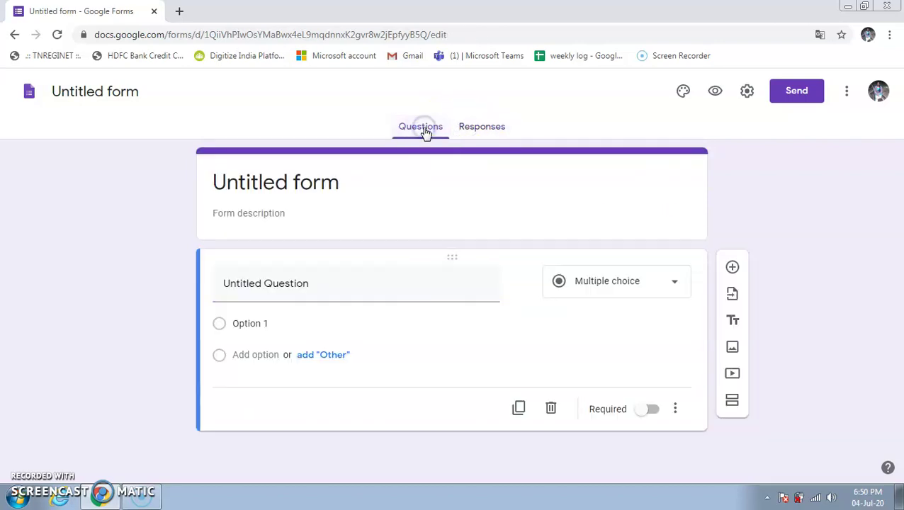
{"action": "left_click", "coordinate": [497, 135]}
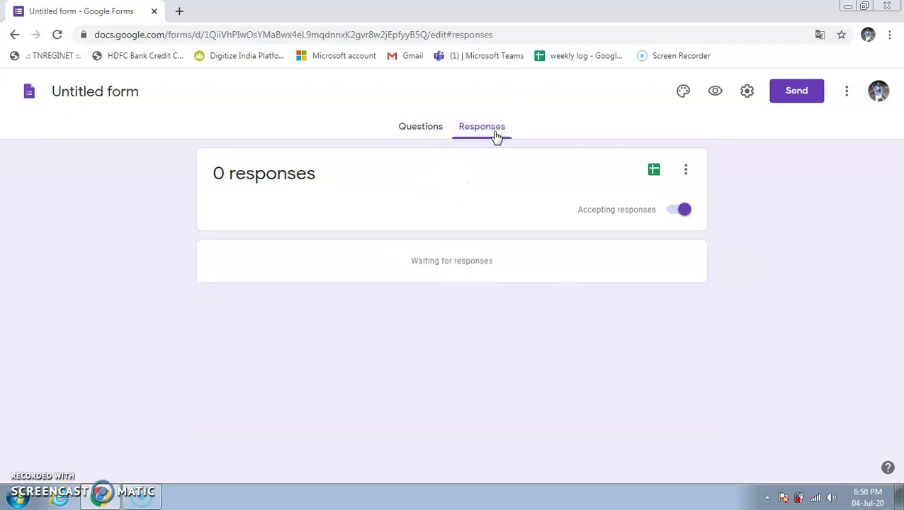
{"action": "left_click", "coordinate": [417, 136]}
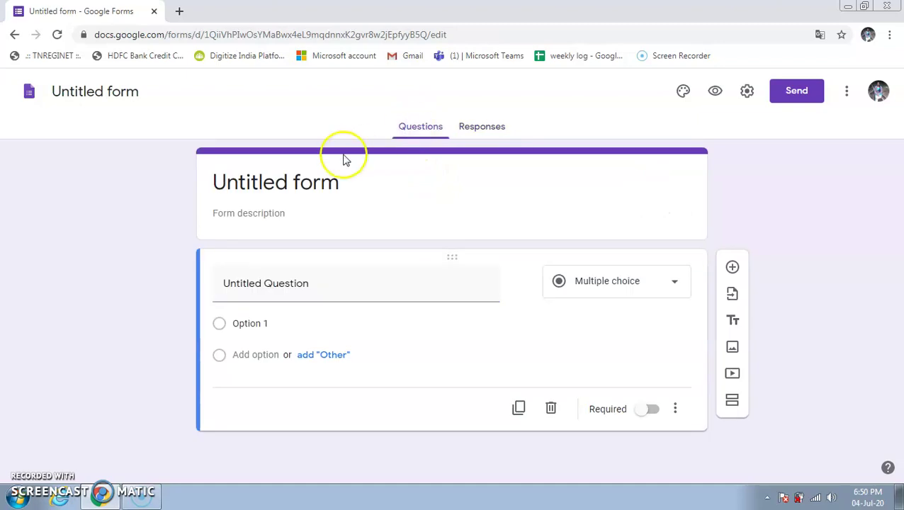
Step: Replace the form's title with "Computer Science"
{"action": "left_click", "coordinate": [306, 184]}
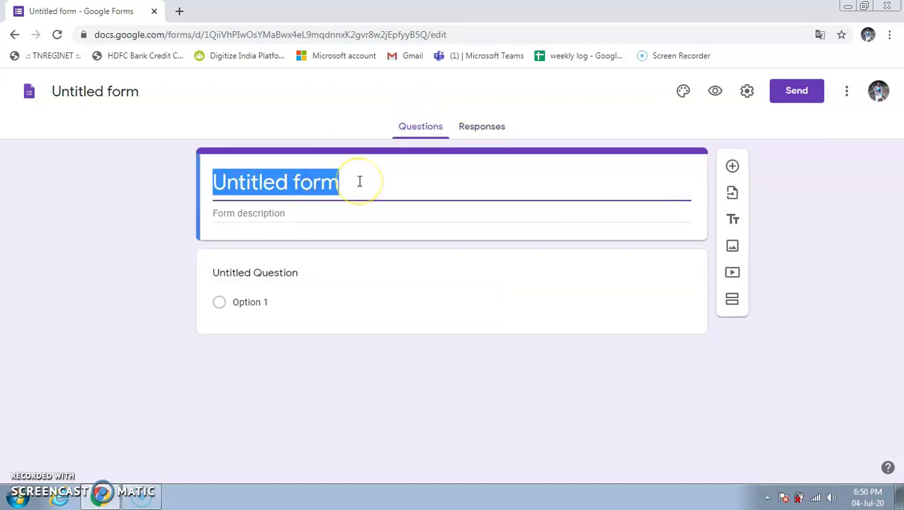
{"action": "key", "text": "BackSpace"}
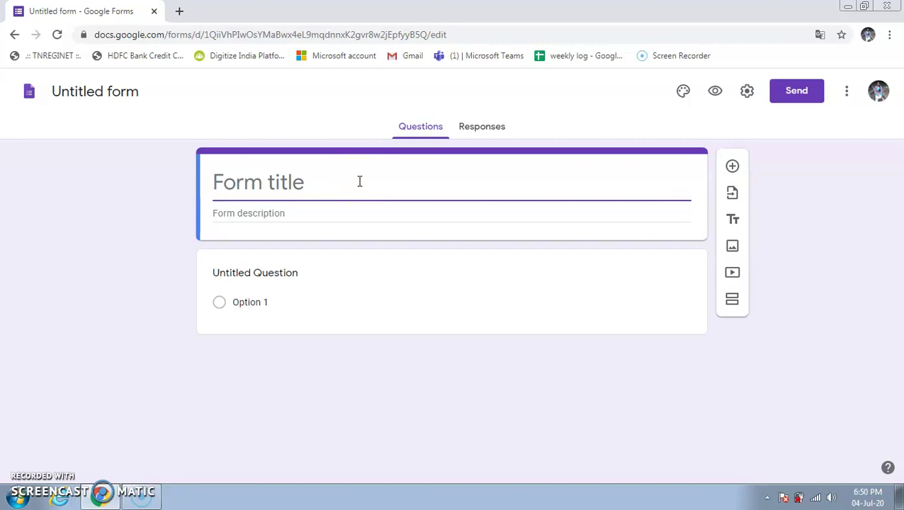
{"action": "type", "text": "computer "}
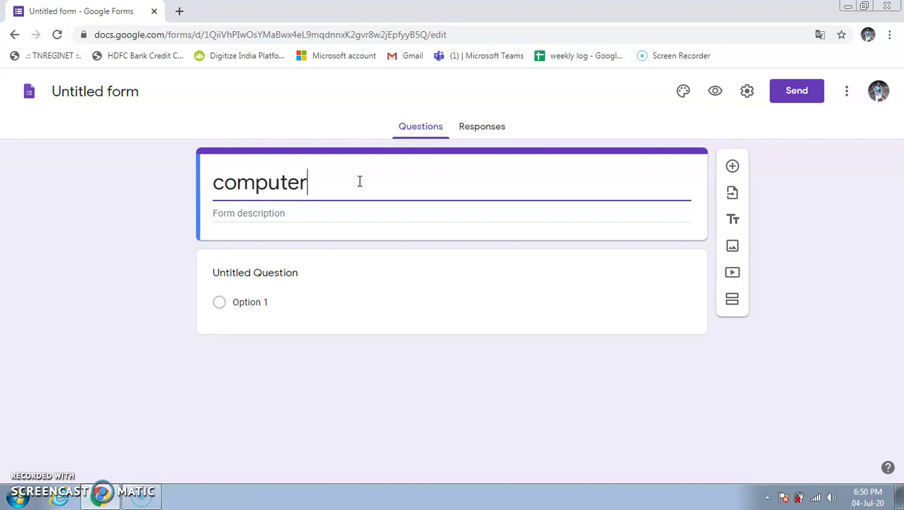
{"action": "type", "text": "Sci"}
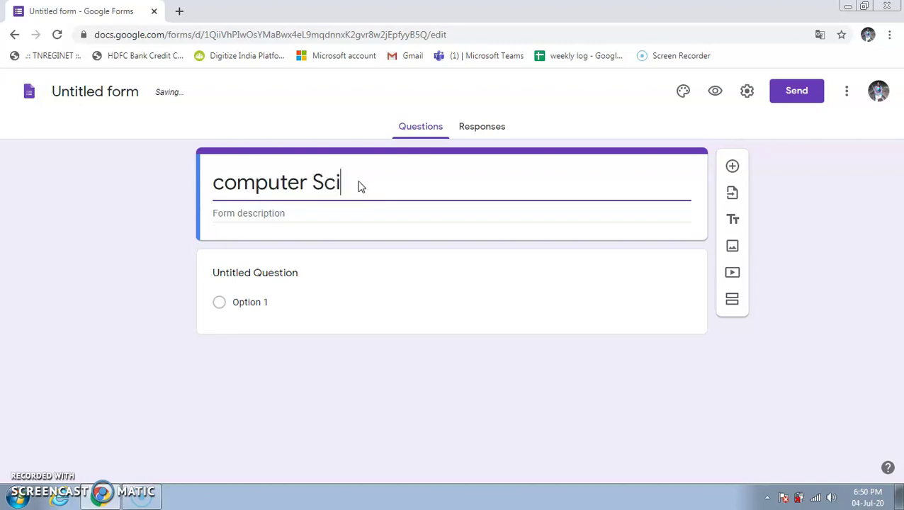
{"action": "type", "text": "ence"}
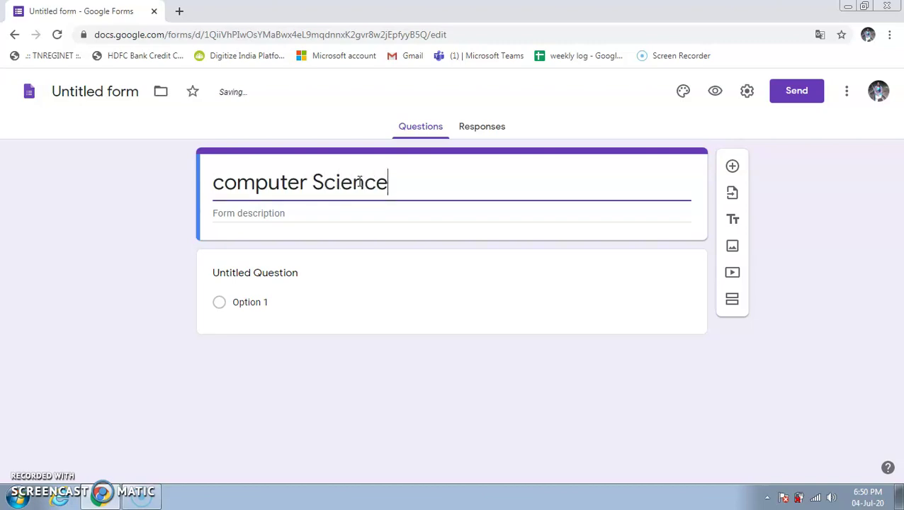
{"action": "left_click", "coordinate": [223, 185]}
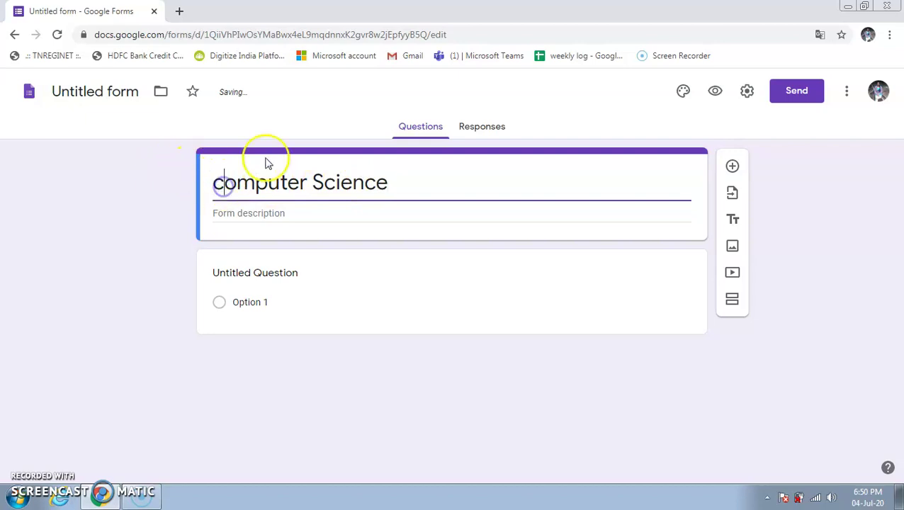
{"action": "key", "text": "BackSpace"}
{"action": "type", "text": "C"}
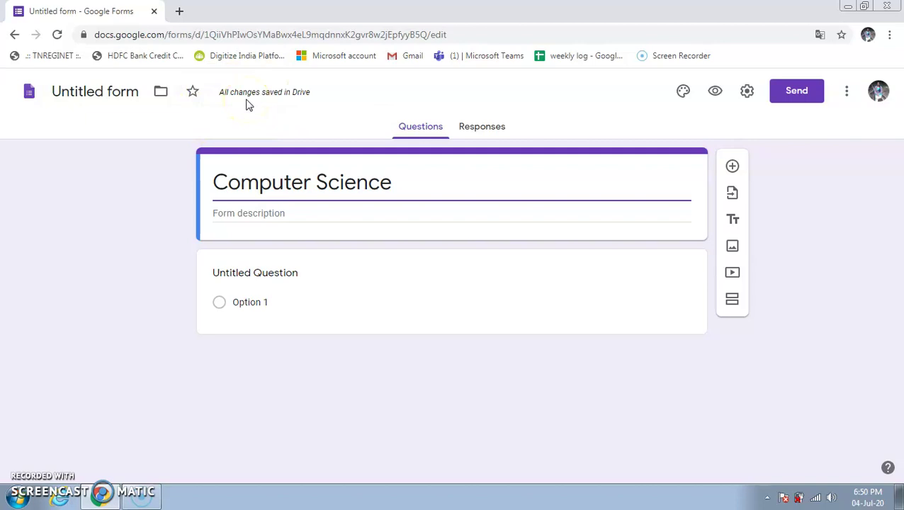
{"action": "mouse_move", "coordinate": [268, 94]}
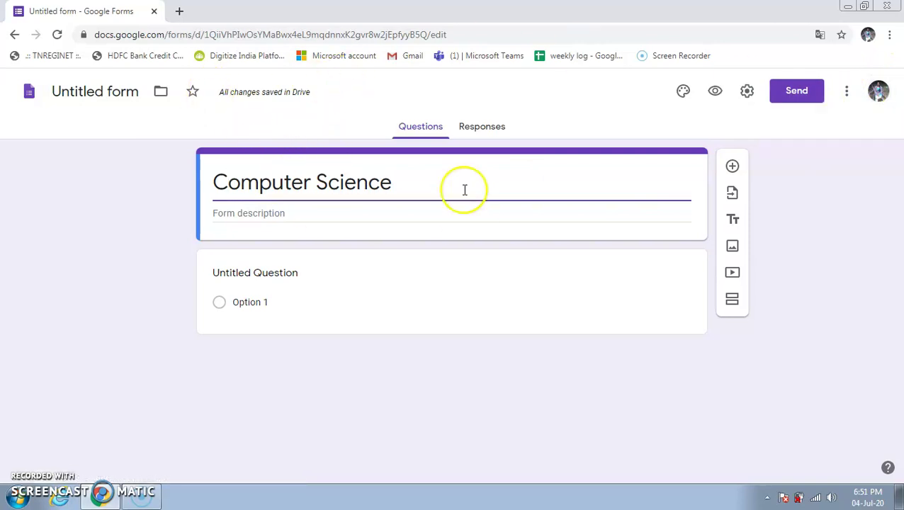
{"action": "left_click", "coordinate": [419, 192]}
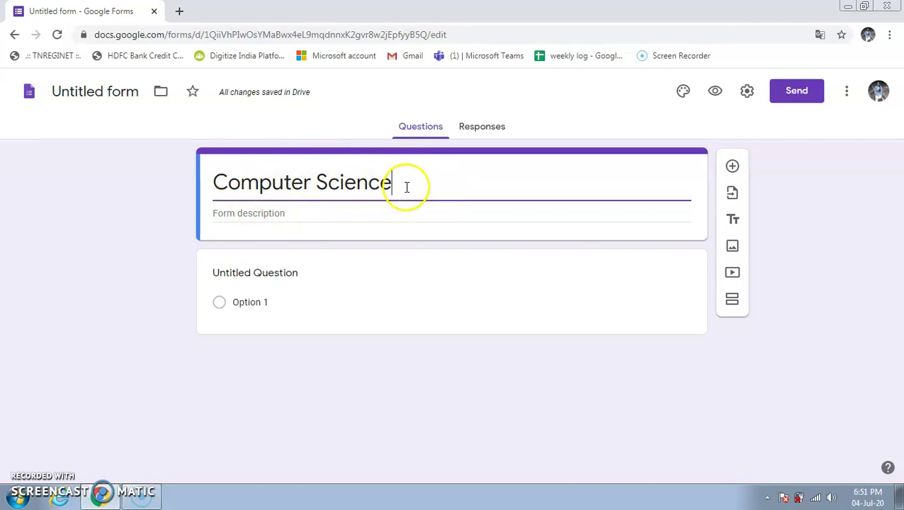
Step: Enter "Chap 1 - Computer Language" as the form description
{"action": "left_click", "coordinate": [262, 212]}
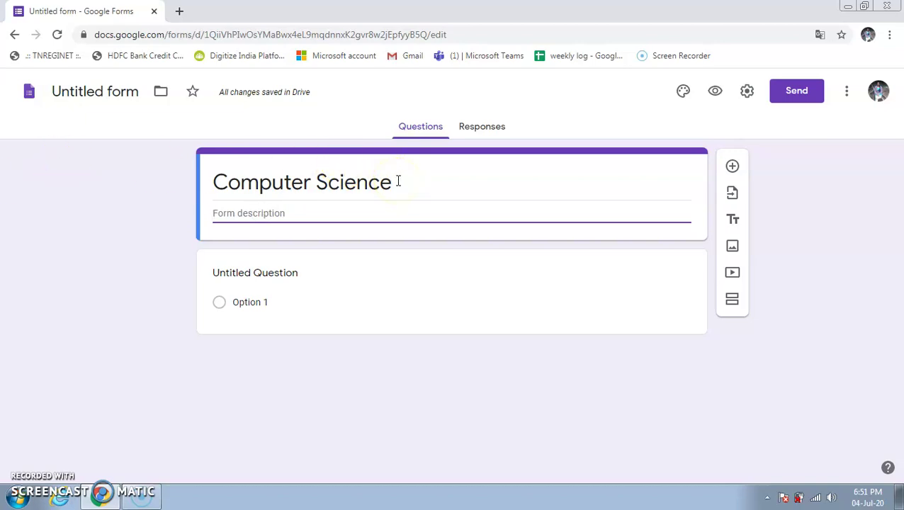
{"action": "type", "text": "Chap 1"}
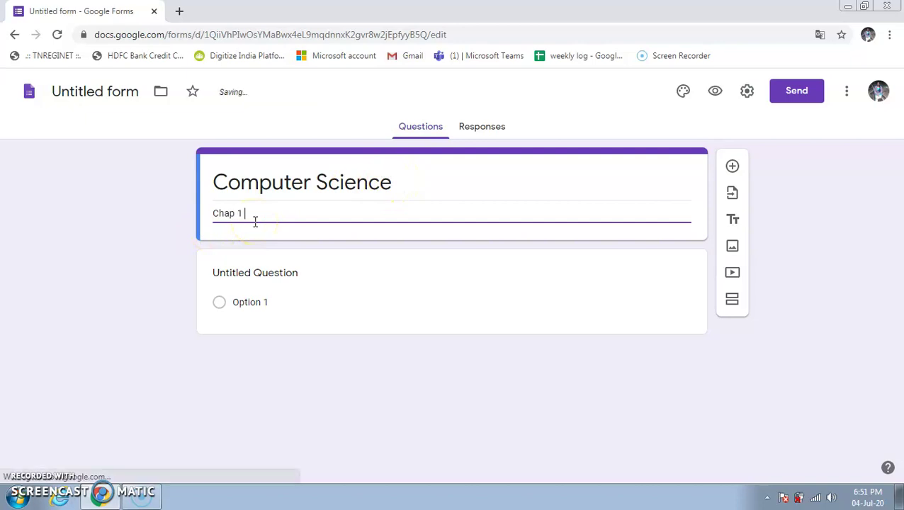
{"action": "type", "text": " - Comp"}
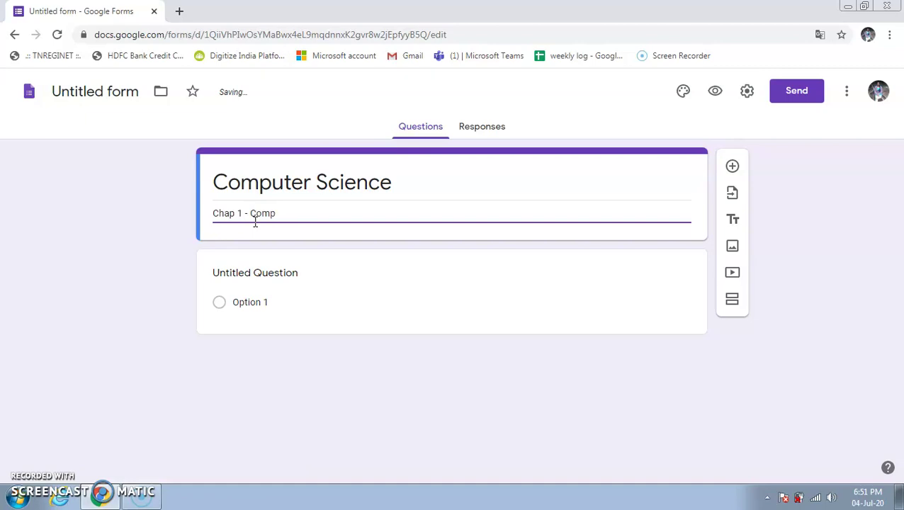
{"action": "type", "text": "teruter Language"}
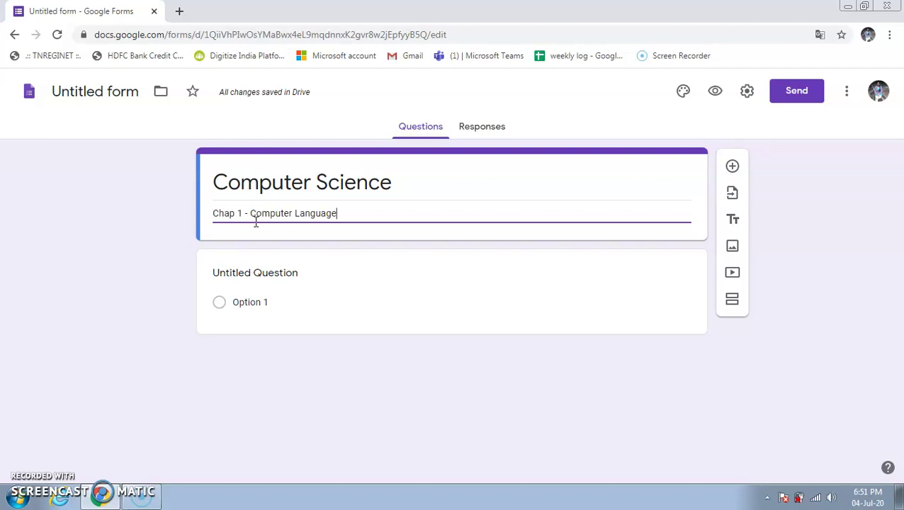
Step: Review the question types available for the untitled question without changing its type
{"action": "left_click", "coordinate": [273, 277]}
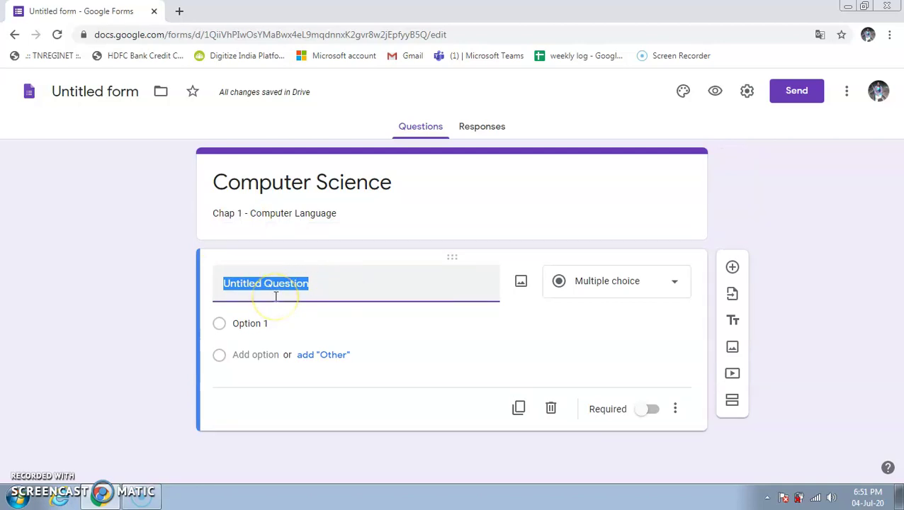
{"action": "left_click", "coordinate": [600, 284]}
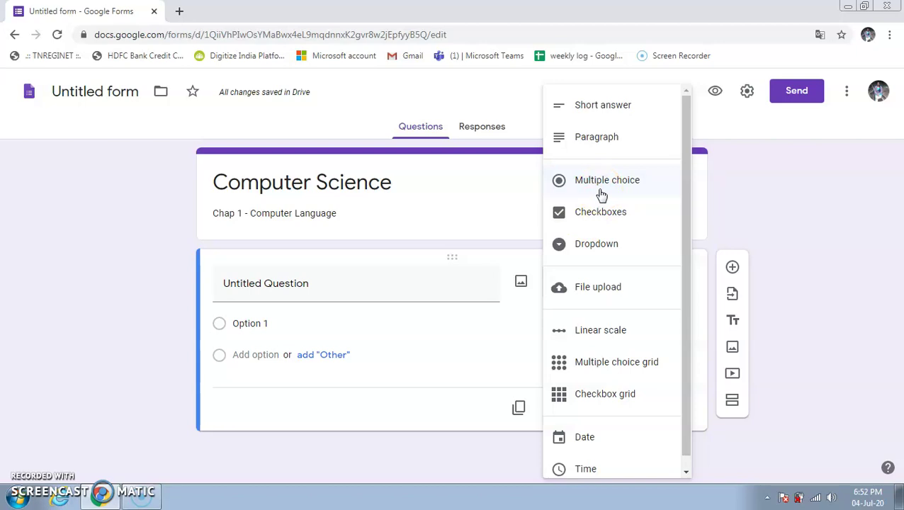
{"action": "left_click", "coordinate": [594, 220]}
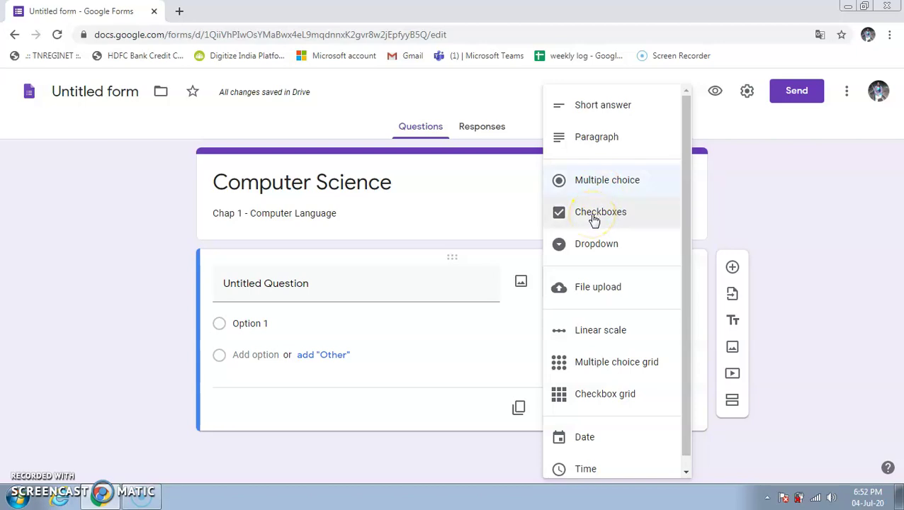
{"action": "left_click", "coordinate": [587, 245]}
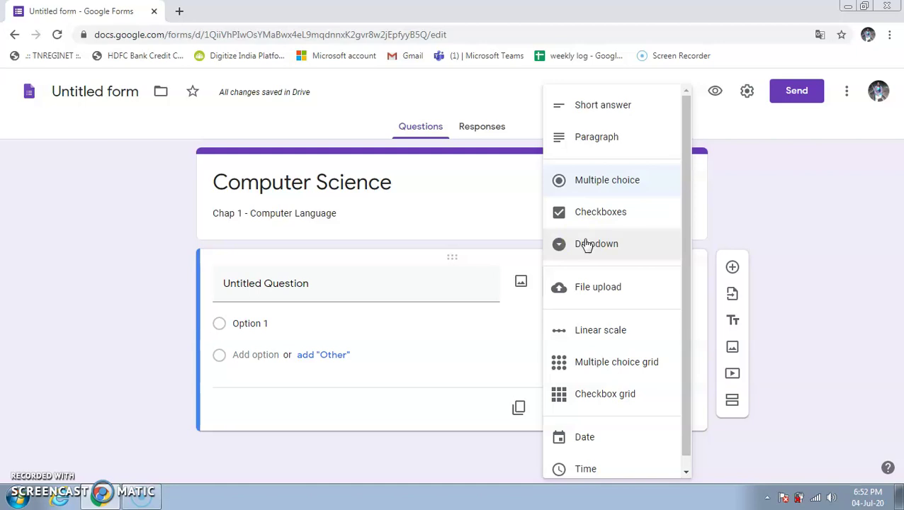
{"action": "left_click", "coordinate": [587, 235]}
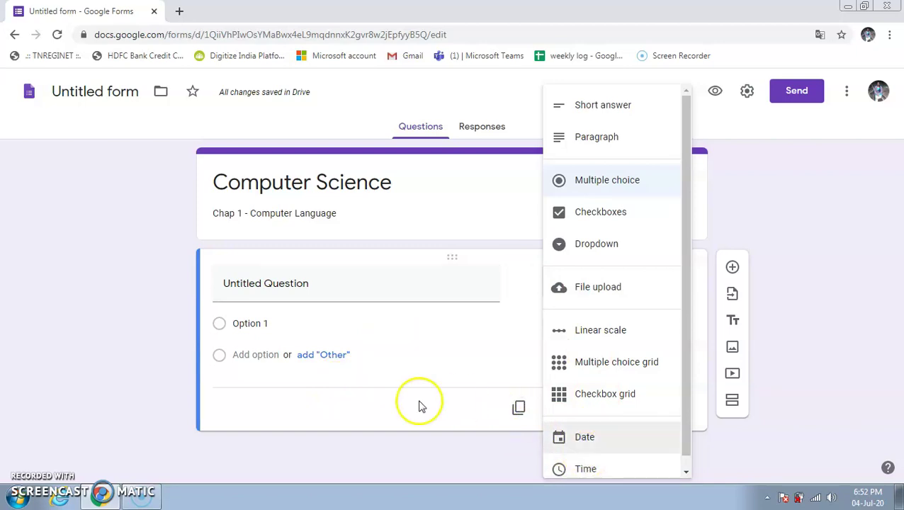
{"action": "left_click", "coordinate": [294, 382]}
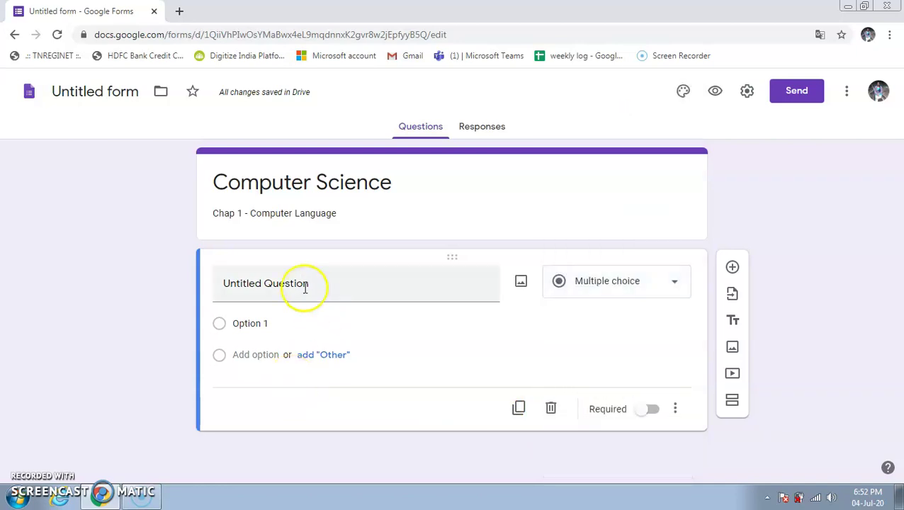
Step: Turn the untitled question into a required short answer question titled "Name"
{"action": "left_click", "coordinate": [302, 285]}
{"action": "left_click", "coordinate": [583, 301]}
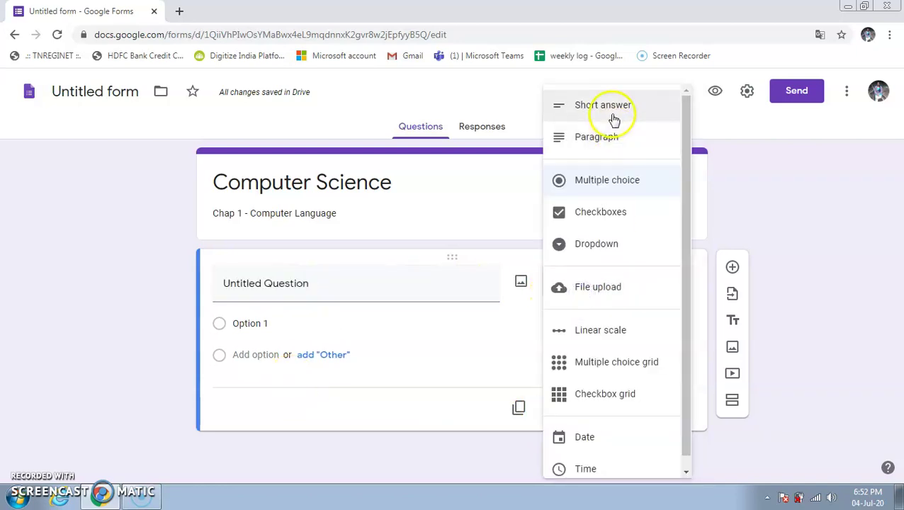
{"action": "left_click", "coordinate": [610, 112]}
{"action": "left_click", "coordinate": [318, 290]}
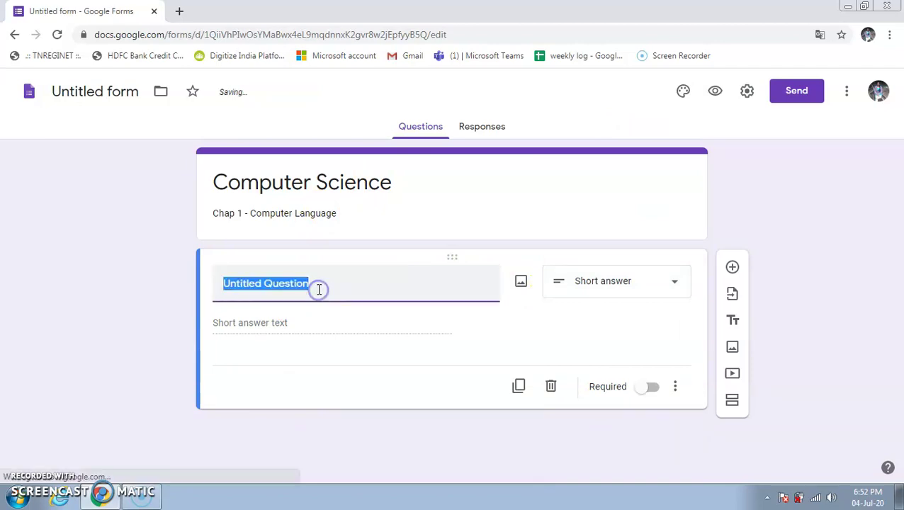
{"action": "type", "text": "Name"}
{"action": "left_click", "coordinate": [333, 284]}
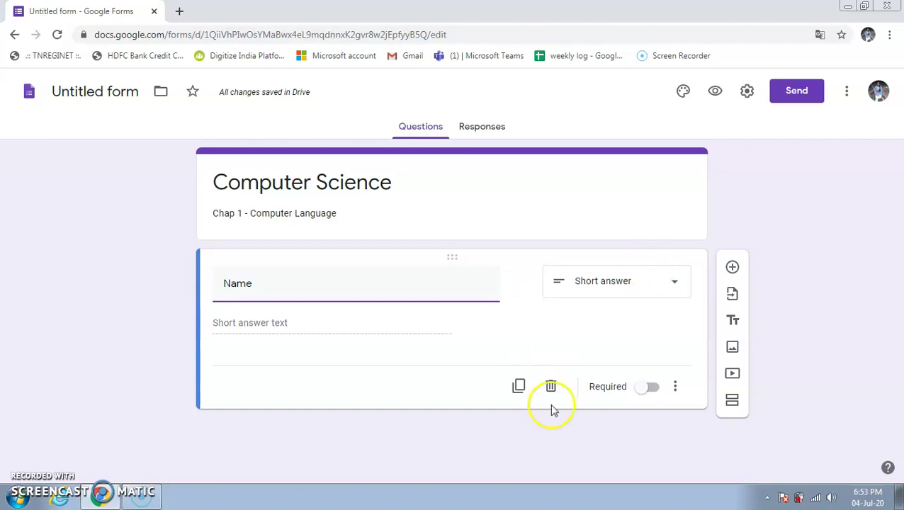
{"action": "left_click", "coordinate": [652, 389]}
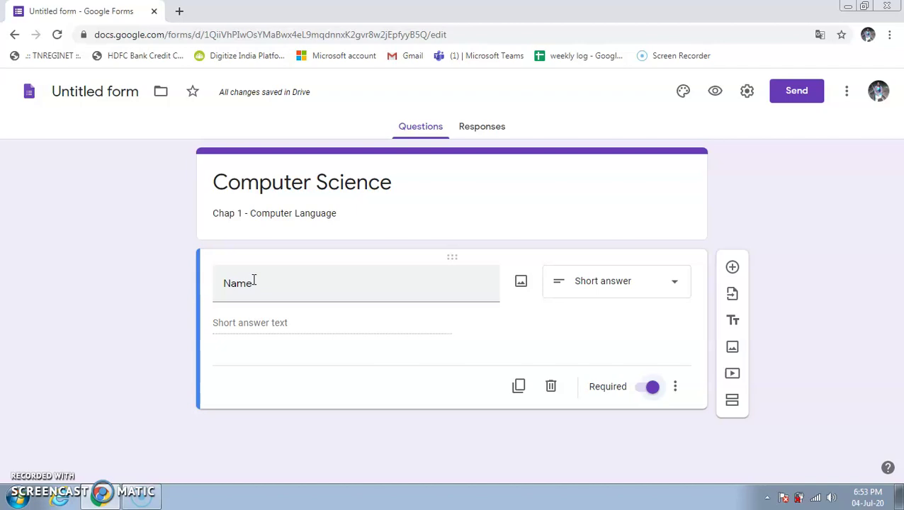
{"action": "left_click", "coordinate": [676, 394]}
{"action": "left_click", "coordinate": [718, 422]}
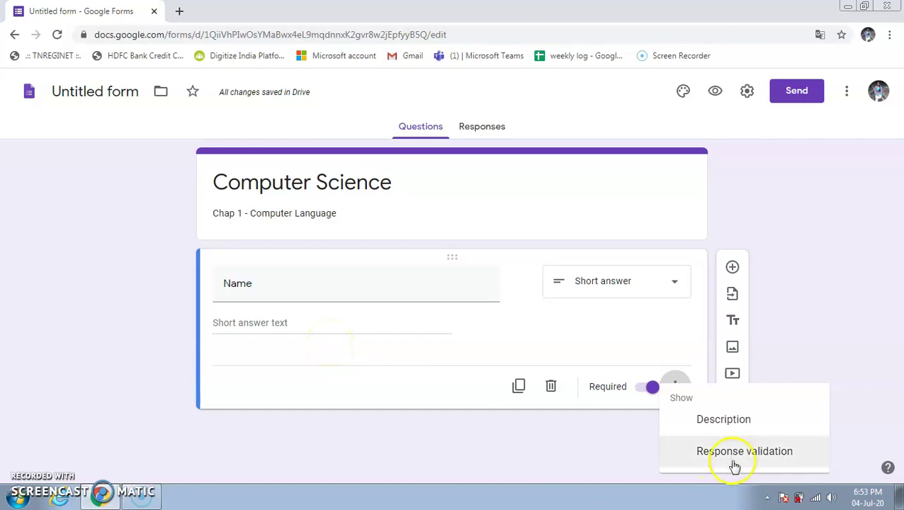
{"action": "left_click", "coordinate": [425, 397]}
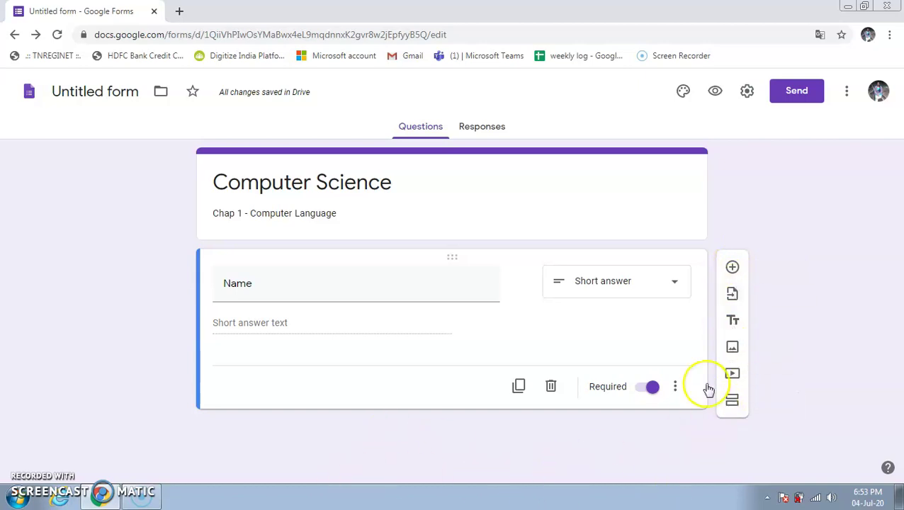
Step: Add the multiple choice question "Which is your country?" with the options India, China and US
{"action": "left_click", "coordinate": [733, 269]}
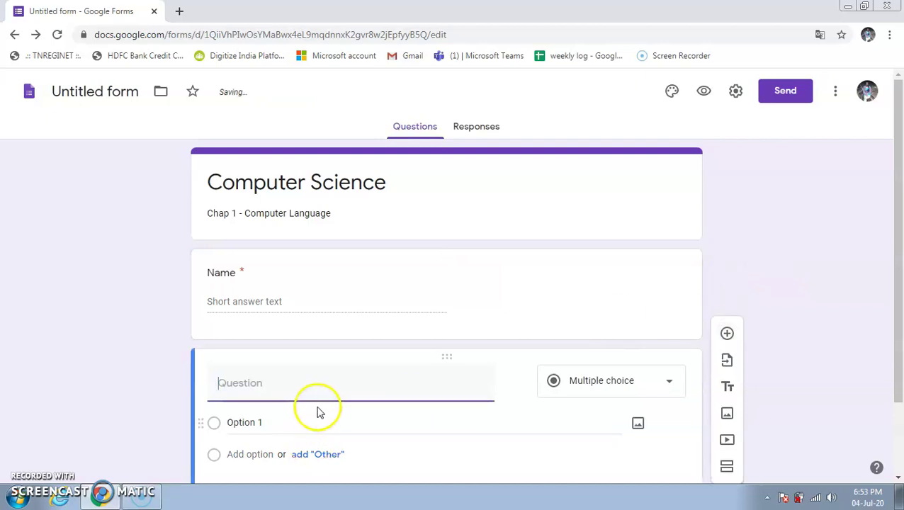
{"action": "scroll", "coordinate": [577, 389], "scroll_direction": "down", "scroll_amount": 1}
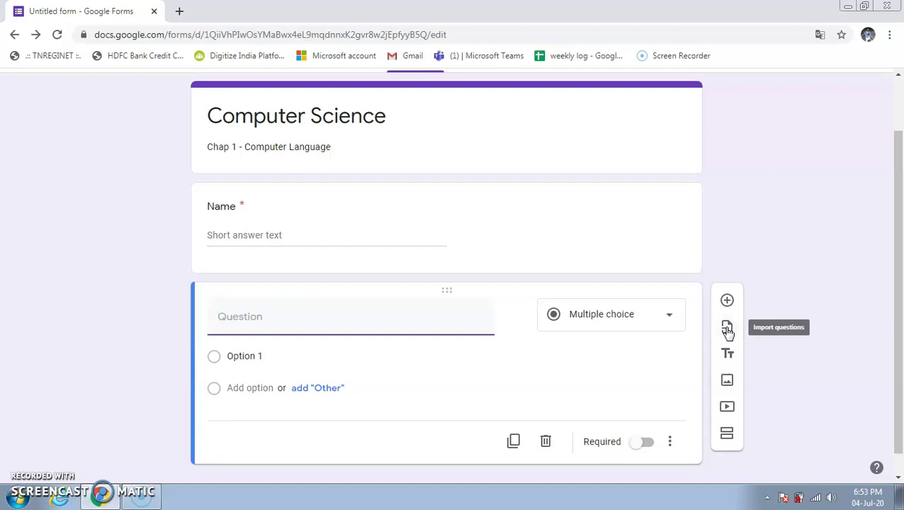
{"action": "left_click", "coordinate": [728, 354]}
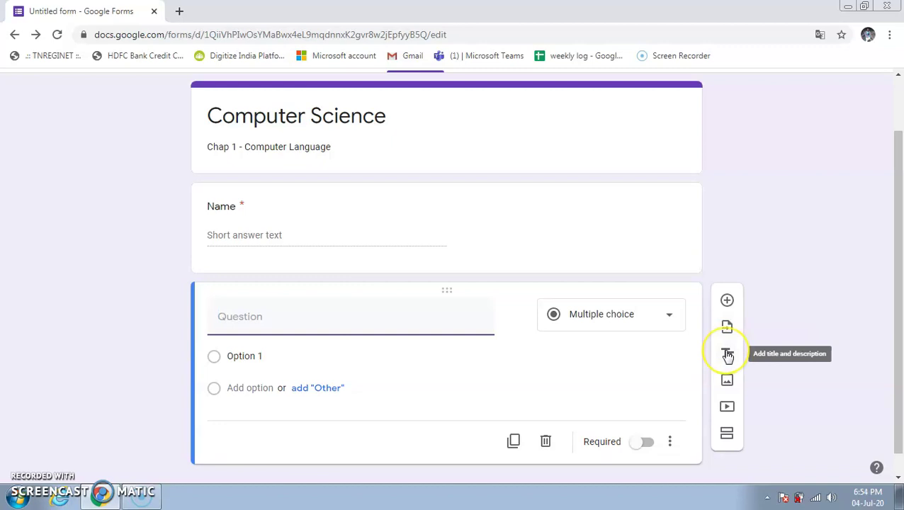
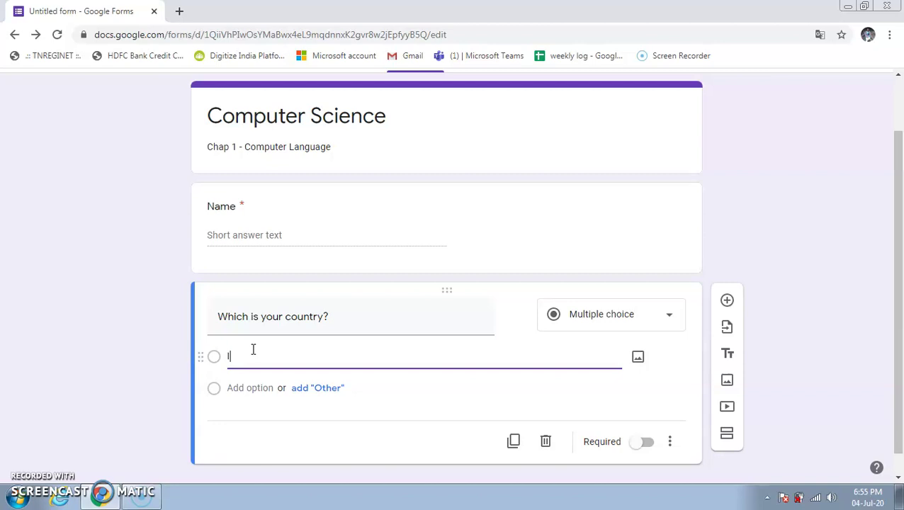
{"action": "left_click", "coordinate": [243, 388]}
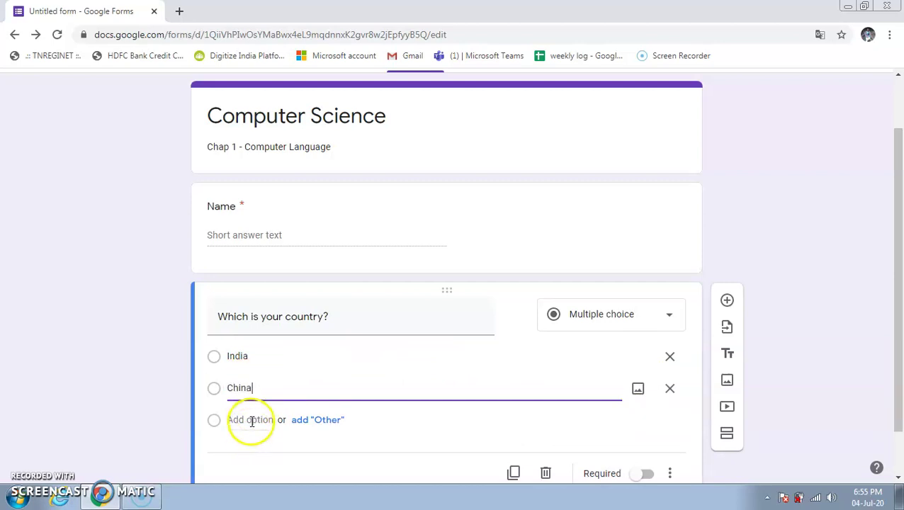
{"action": "left_click", "coordinate": [321, 422]}
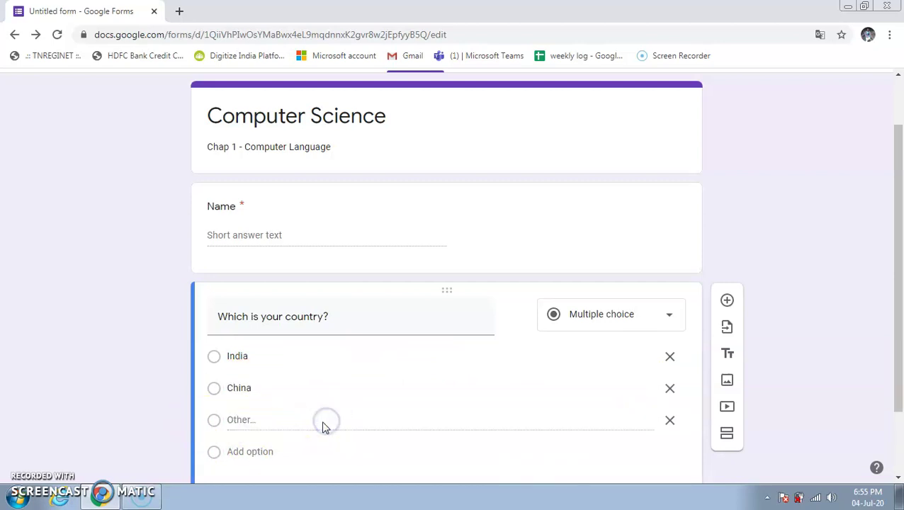
{"action": "left_click", "coordinate": [670, 421]}
{"action": "left_click", "coordinate": [250, 419]}
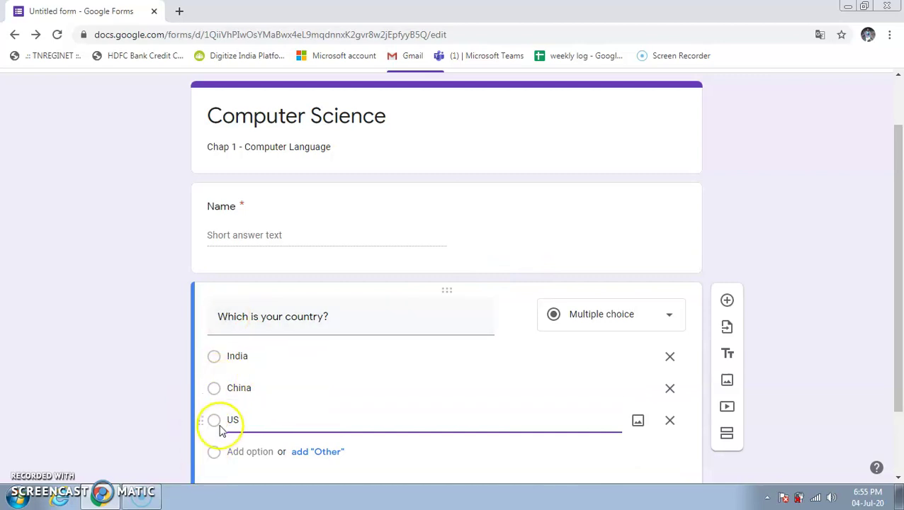
Step: Reorder the country question's options so that US comes before China
{"action": "scroll", "coordinate": [255, 436], "scroll_direction": "down", "scroll_amount": 1}
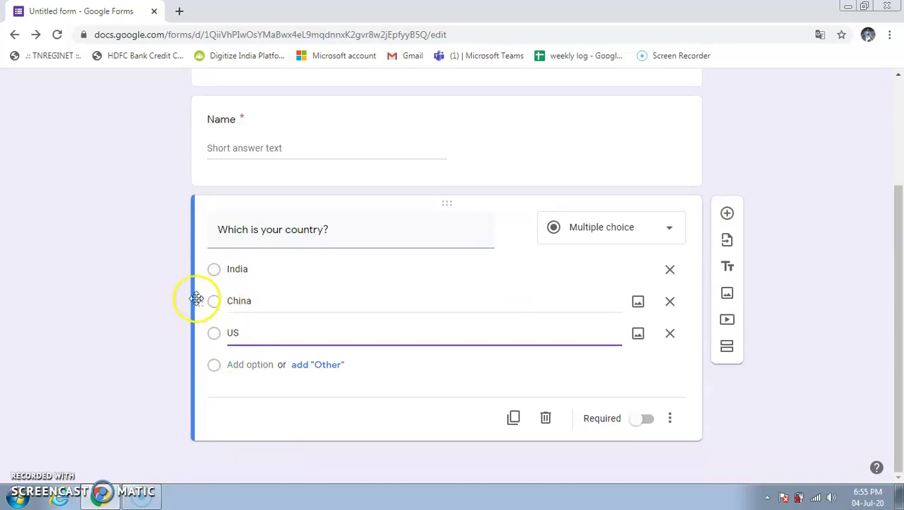
{"action": "left_click_drag", "start_coordinate": [202, 317], "coordinate": [202, 343]}
{"action": "left_click", "coordinate": [234, 311]}
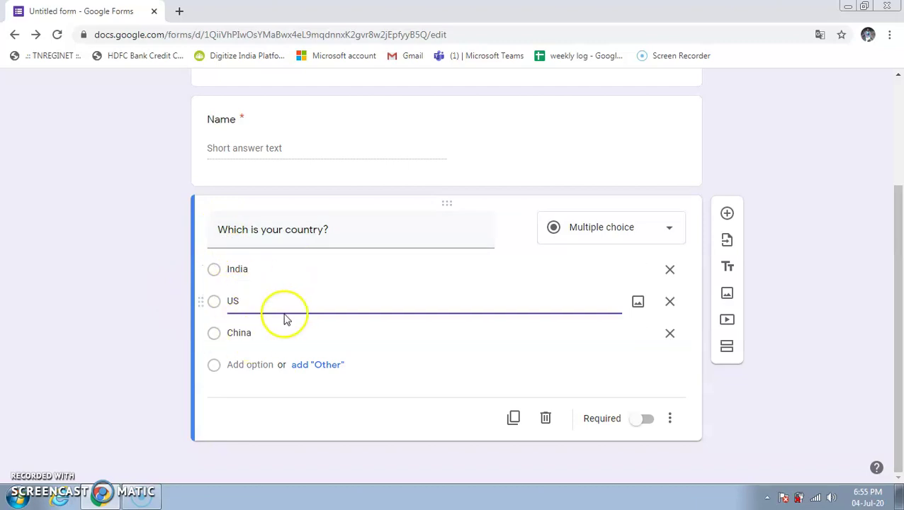
Step: Add a short answer question titled "What is Computer?" after the country question
{"action": "left_click", "coordinate": [727, 214]}
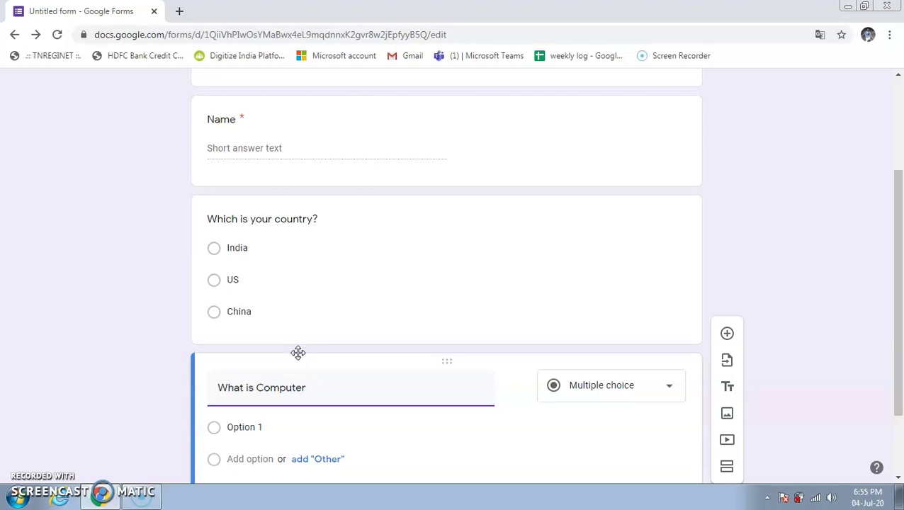
{"action": "left_click", "coordinate": [567, 391]}
{"action": "left_click", "coordinate": [597, 112]}
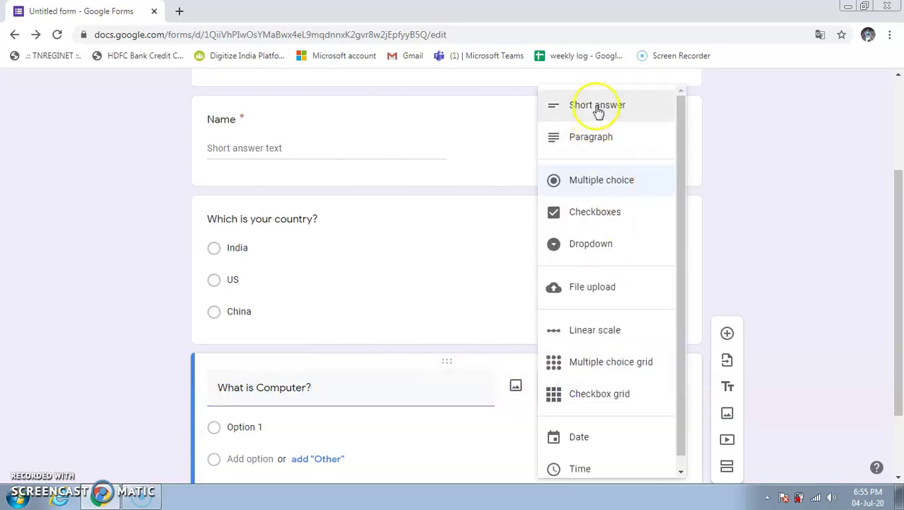
Step: Move the "What is Computer?" question above "Which is your country?"
{"action": "scroll", "coordinate": [390, 369], "scroll_direction": "down", "scroll_amount": 1}
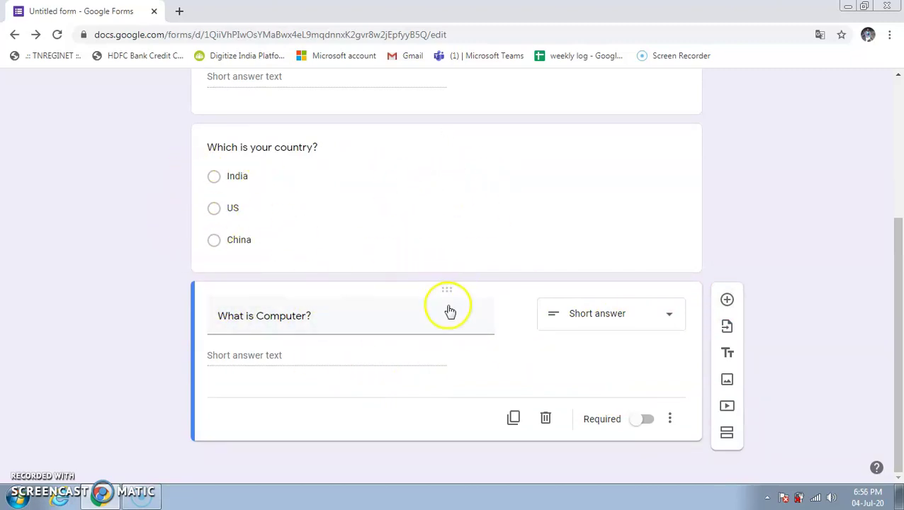
{"action": "left_click_drag", "start_coordinate": [449, 292], "coordinate": [419, 397]}
{"action": "scroll", "coordinate": [459, 312], "scroll_direction": "down", "scroll_amount": 2}
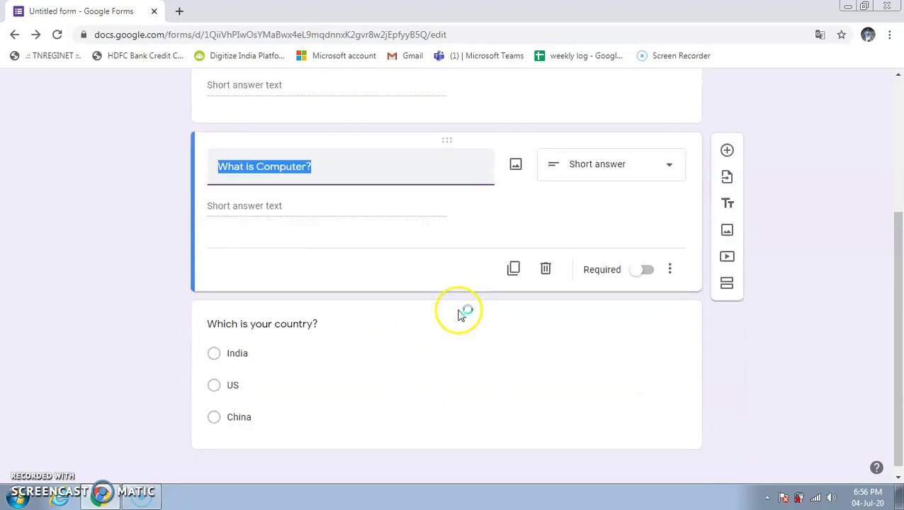
{"action": "left_click", "coordinate": [306, 197]}
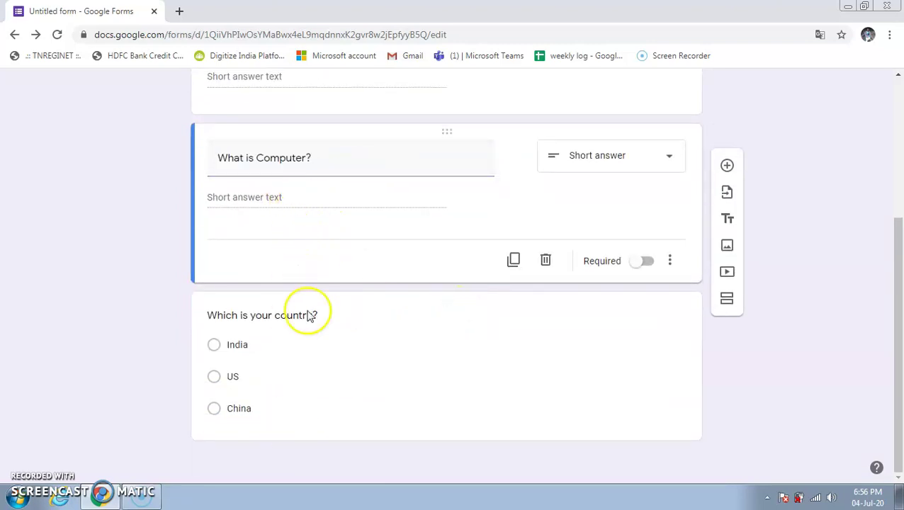
Step: Open the header image chooser from the form's theme options and look at its upload and photos sources
{"action": "scroll", "coordinate": [354, 360], "scroll_direction": "up", "scroll_amount": 4}
{"action": "scroll", "coordinate": [354, 360], "scroll_direction": "down", "scroll_amount": 3}
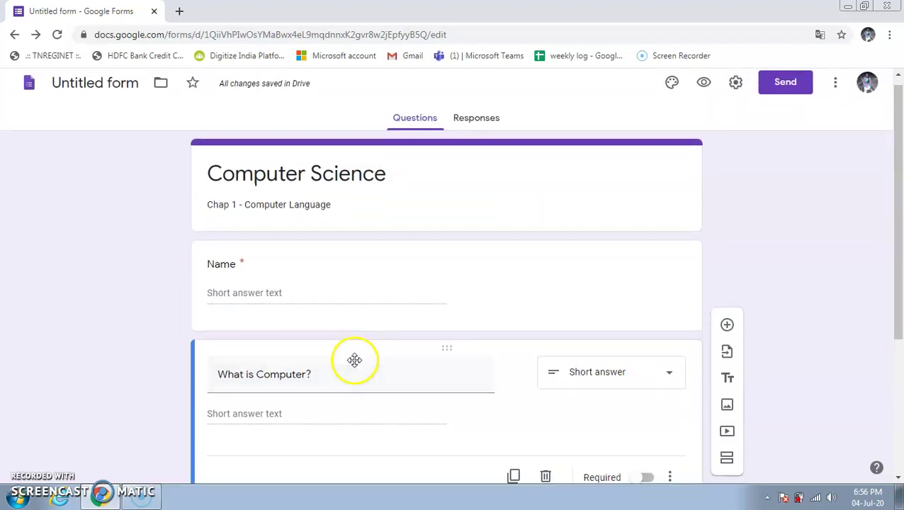
{"action": "scroll", "coordinate": [351, 365], "scroll_direction": "up", "scroll_amount": 3}
{"action": "scroll", "coordinate": [346, 365], "scroll_direction": "up", "scroll_amount": 1}
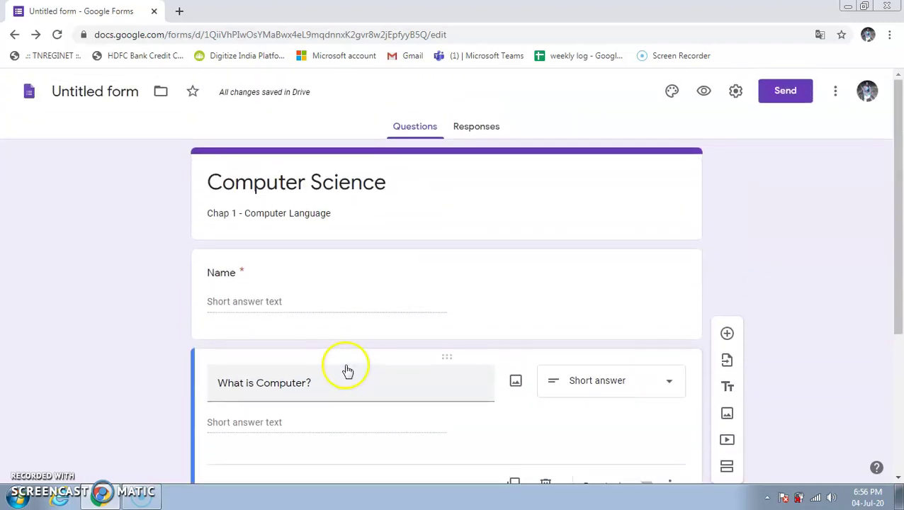
{"action": "left_click", "coordinate": [672, 94]}
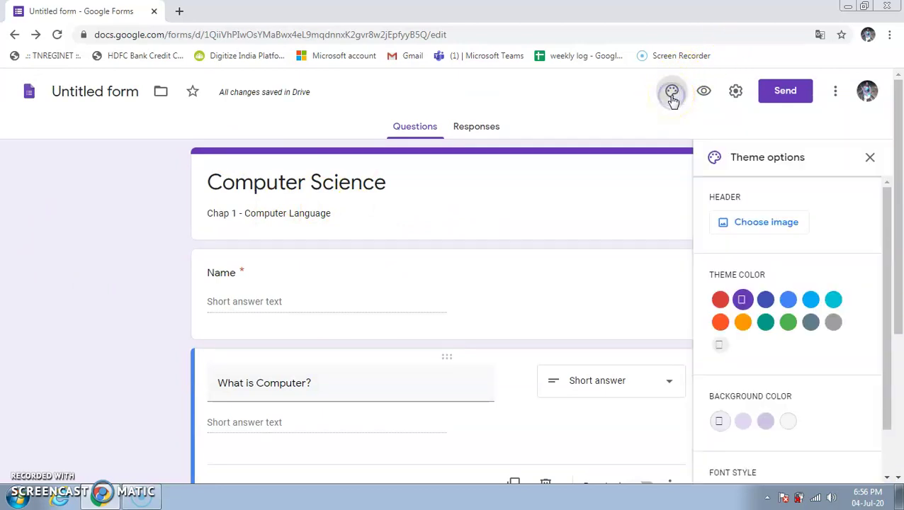
{"action": "left_click", "coordinate": [739, 227]}
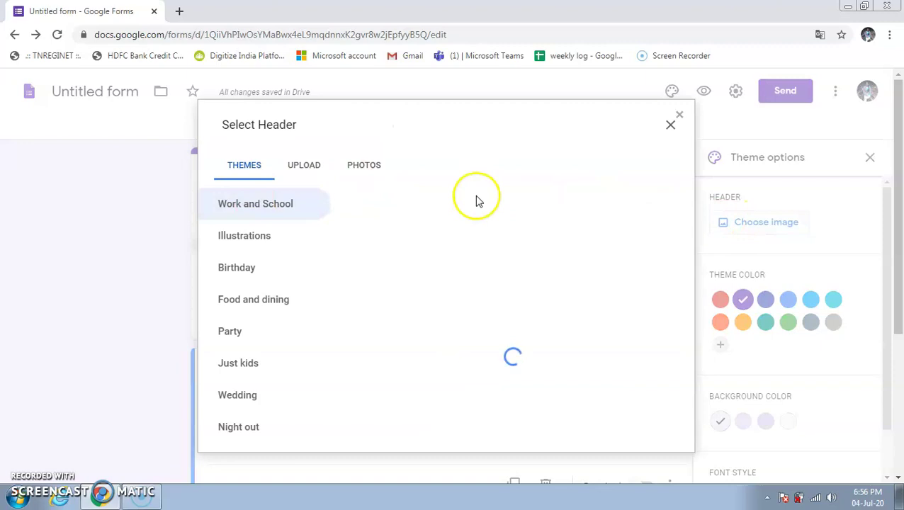
{"action": "left_click", "coordinate": [304, 166]}
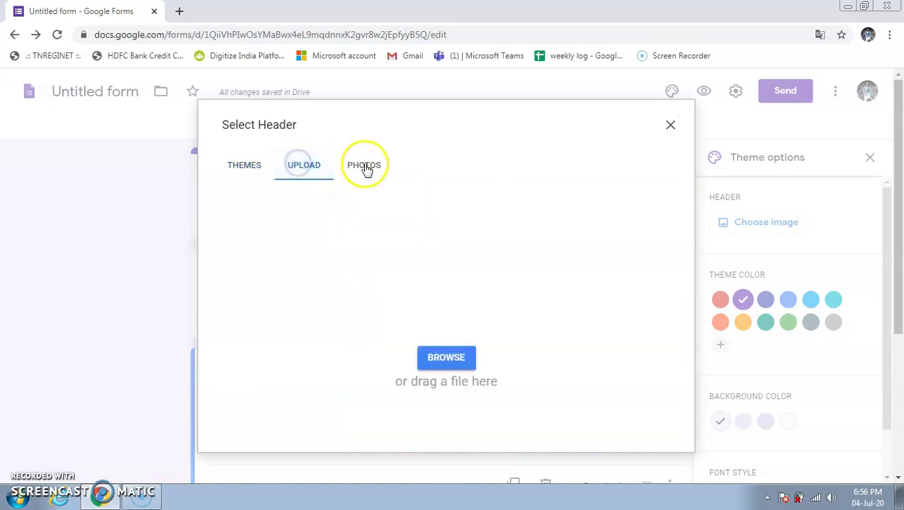
{"action": "left_click", "coordinate": [365, 167]}
{"action": "left_click", "coordinate": [305, 168]}
{"action": "left_click", "coordinate": [364, 167]}
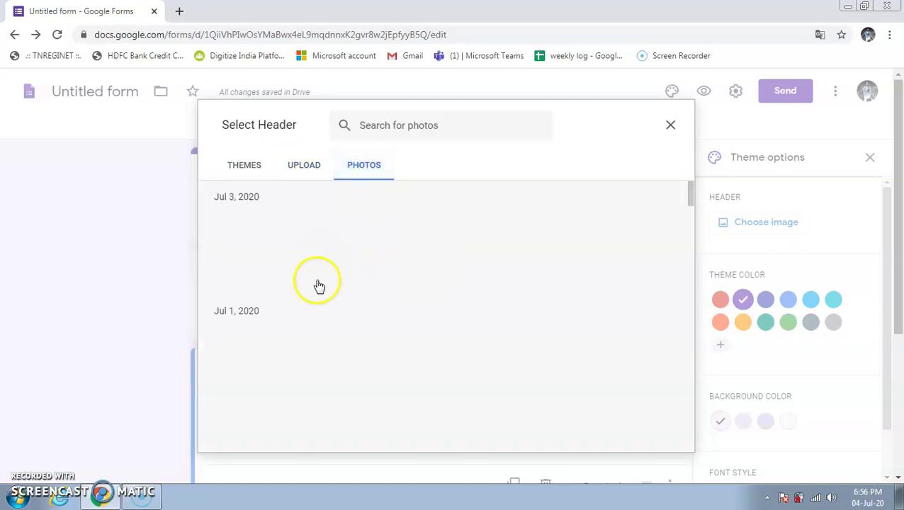
{"action": "left_click", "coordinate": [296, 167]}
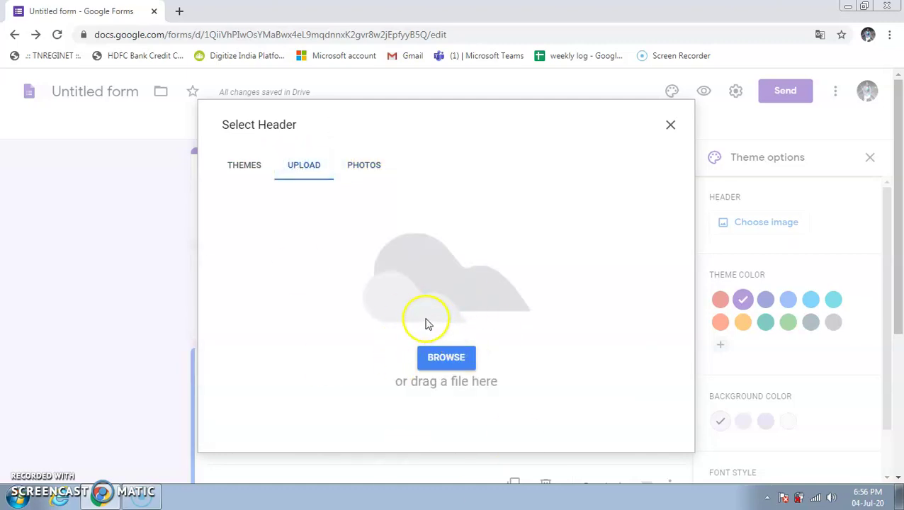
Step: Browse the account's photos for a possible header image
{"action": "left_click", "coordinate": [365, 164]}
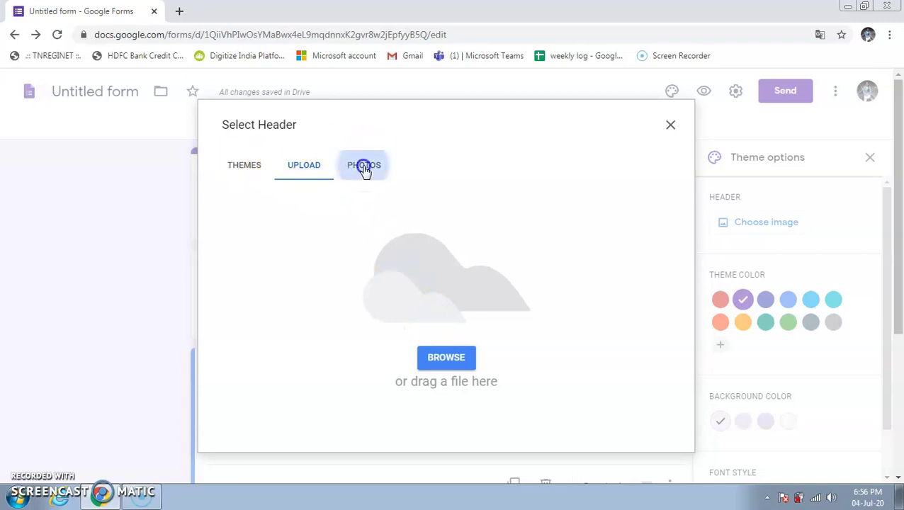
{"action": "scroll", "coordinate": [389, 367], "scroll_direction": "down", "scroll_amount": 1}
{"action": "scroll", "coordinate": [390, 367], "scroll_direction": "down", "scroll_amount": 10}
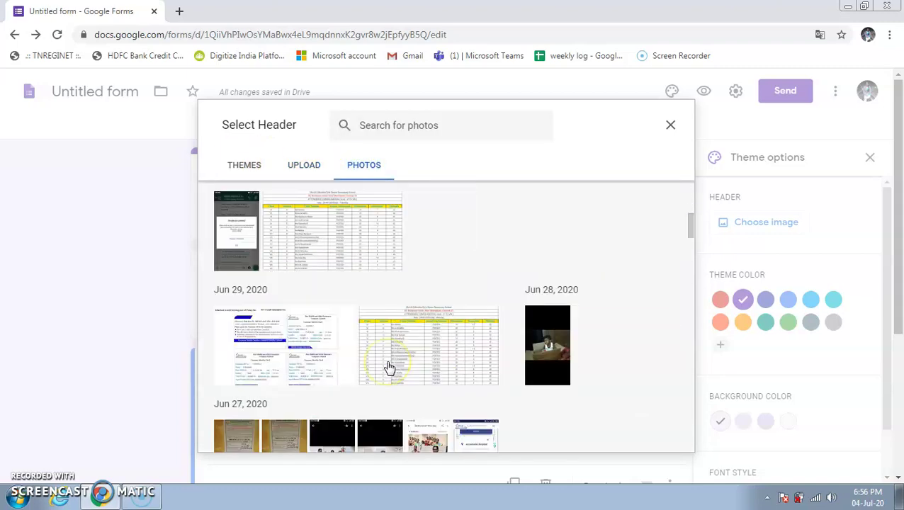
{"action": "scroll", "coordinate": [389, 366], "scroll_direction": "down", "scroll_amount": 4}
{"action": "scroll", "coordinate": [390, 367], "scroll_direction": "up", "scroll_amount": 15}
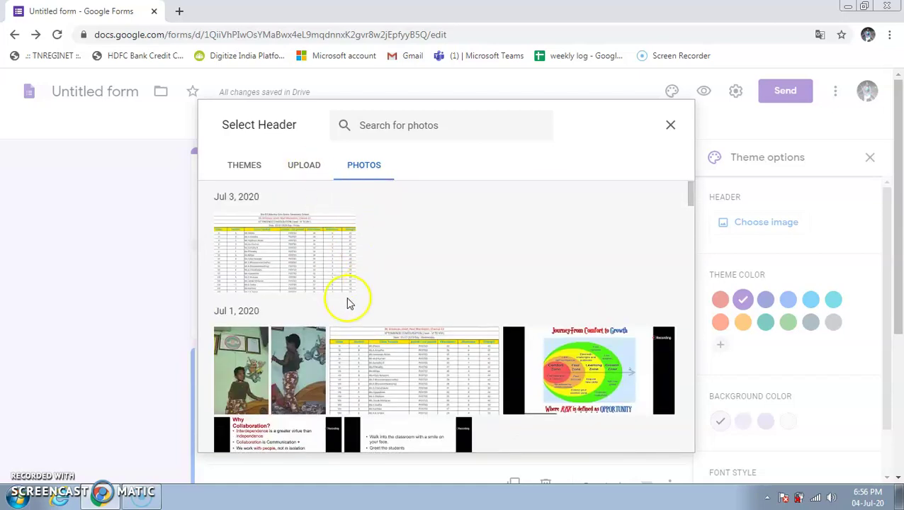
{"action": "scroll", "coordinate": [328, 343], "scroll_direction": "down", "scroll_amount": 15}
{"action": "scroll", "coordinate": [328, 343], "scroll_direction": "up", "scroll_amount": 15}
Step: Set the form's header image to the Work and School theme picture of book pages folded into a heart
{"action": "left_click", "coordinate": [239, 165]}
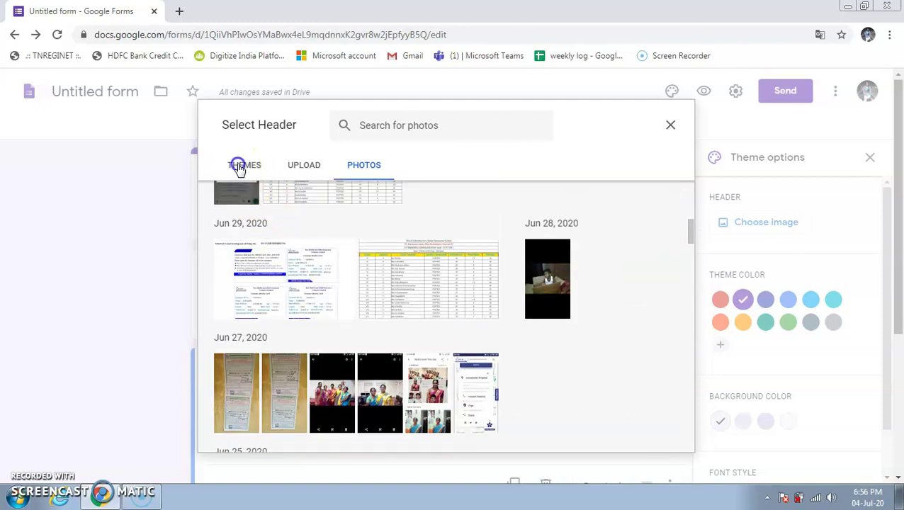
{"action": "scroll", "coordinate": [570, 325], "scroll_direction": "down", "scroll_amount": 1}
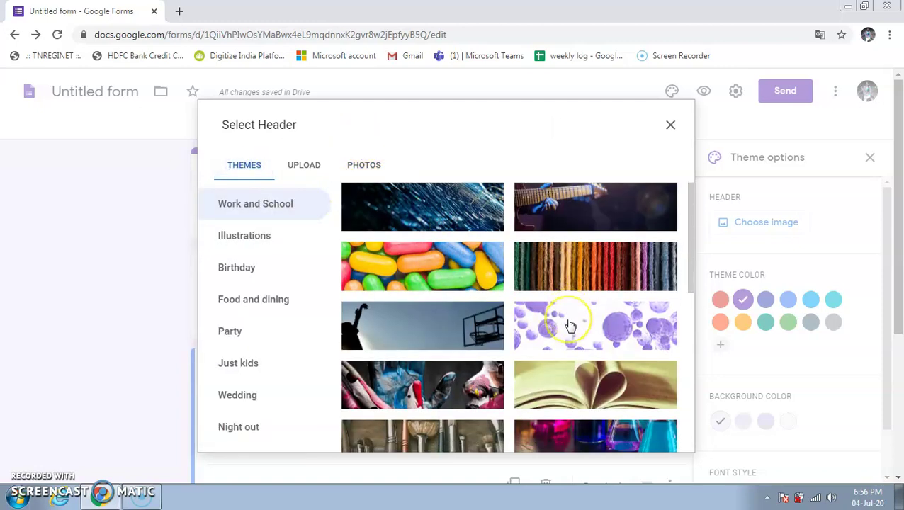
{"action": "scroll", "coordinate": [570, 325], "scroll_direction": "down", "scroll_amount": 2}
{"action": "scroll", "coordinate": [570, 325], "scroll_direction": "down", "scroll_amount": 1}
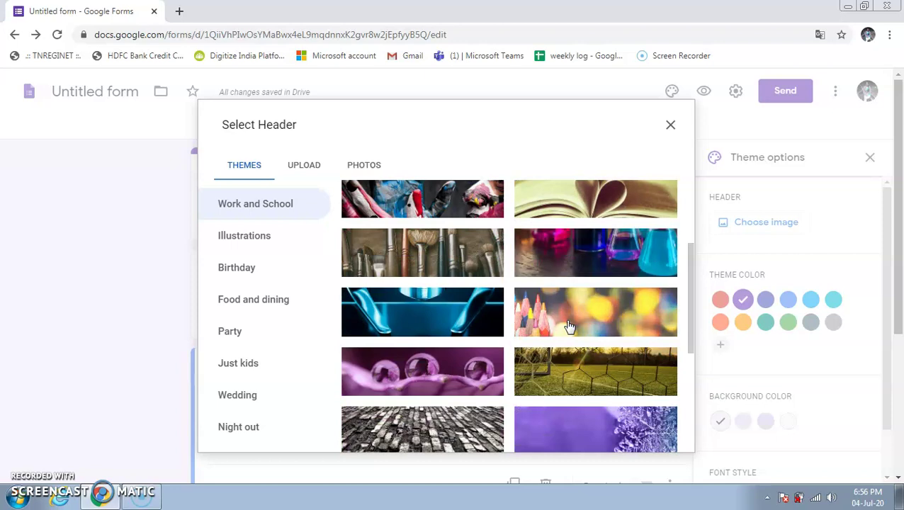
{"action": "scroll", "coordinate": [570, 326], "scroll_direction": "down", "scroll_amount": 1}
{"action": "scroll", "coordinate": [570, 326], "scroll_direction": "down", "scroll_amount": 3}
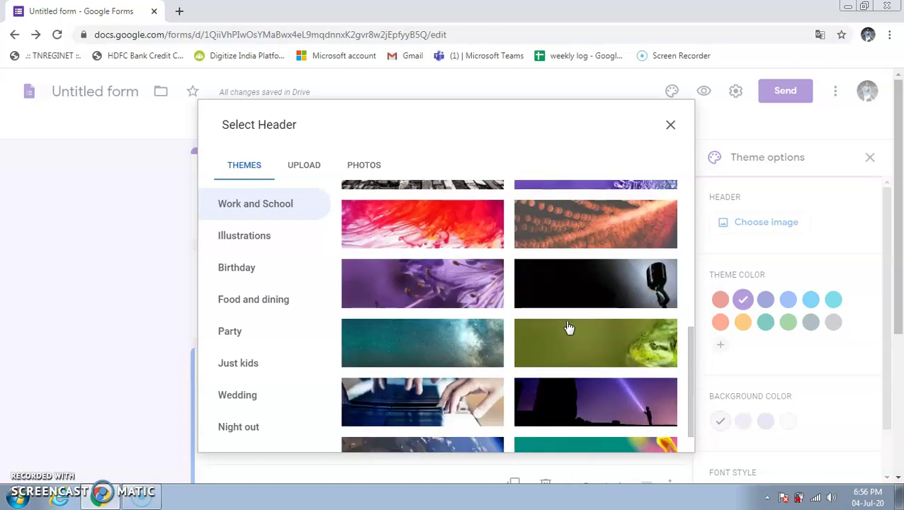
{"action": "scroll", "coordinate": [452, 397], "scroll_direction": "down", "scroll_amount": 3}
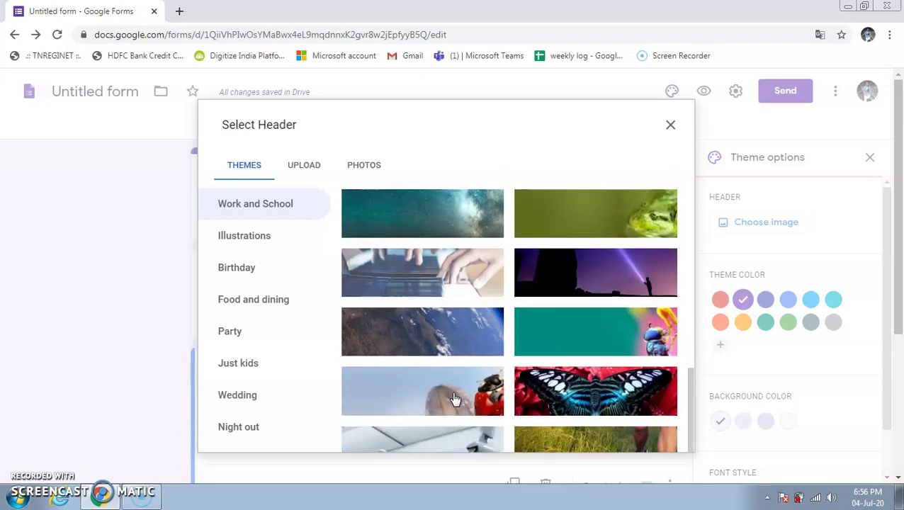
{"action": "scroll", "coordinate": [456, 398], "scroll_direction": "down", "scroll_amount": 5}
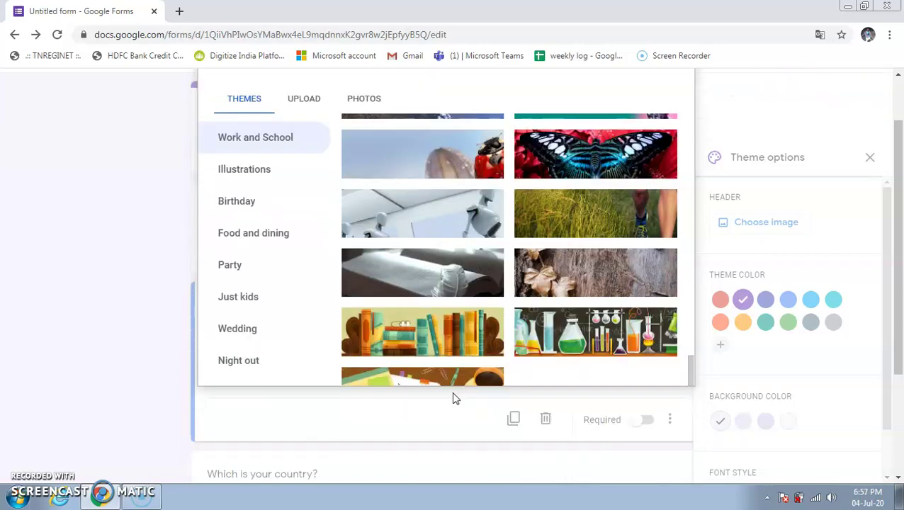
{"action": "scroll", "coordinate": [453, 369], "scroll_direction": "up", "scroll_amount": 10}
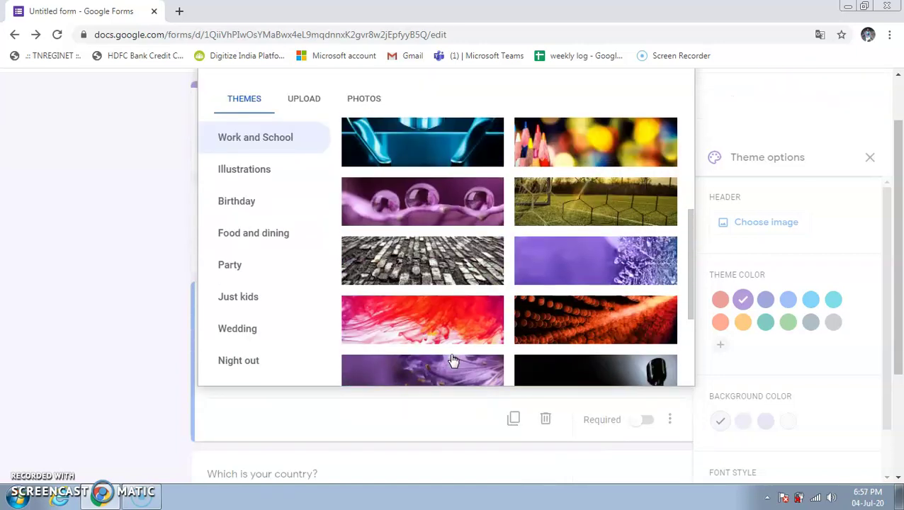
{"action": "scroll", "coordinate": [450, 358], "scroll_direction": "up", "scroll_amount": 2}
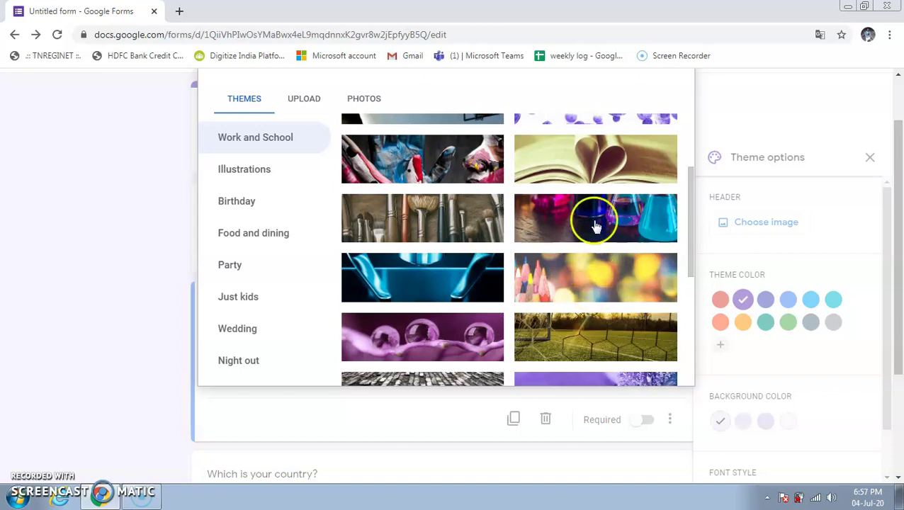
{"action": "left_click", "coordinate": [596, 171]}
{"action": "left_click", "coordinate": [651, 370]}
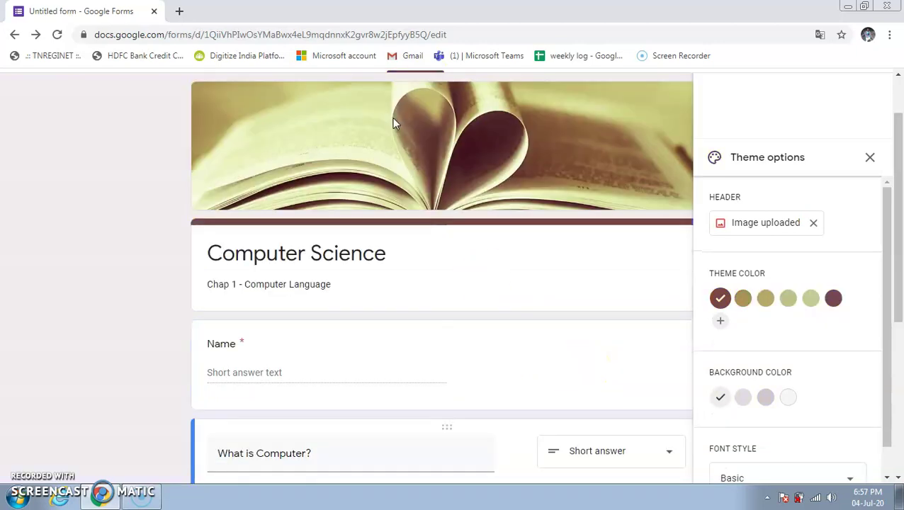
Step: Set the theme color to #ac9356 and the background color to the third, darker beige shade
{"action": "scroll", "coordinate": [235, 168], "scroll_direction": "up", "scroll_amount": 1}
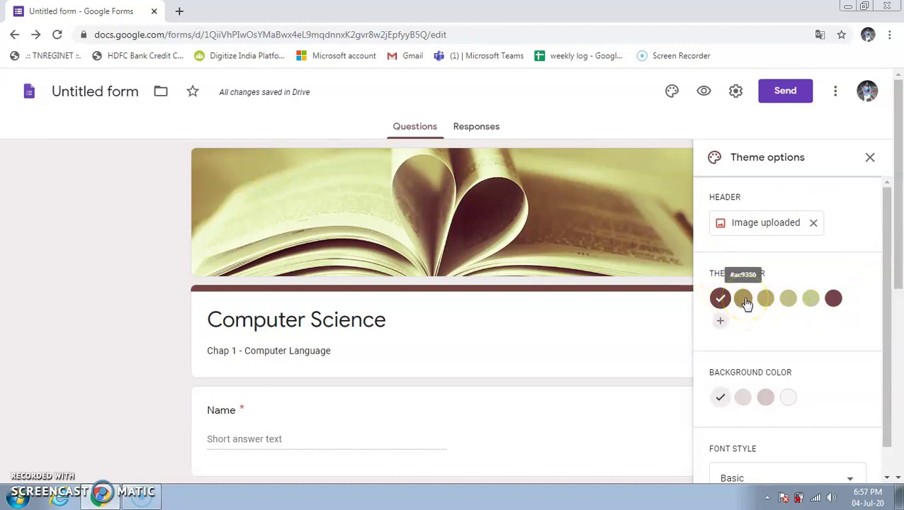
{"action": "left_click", "coordinate": [744, 299]}
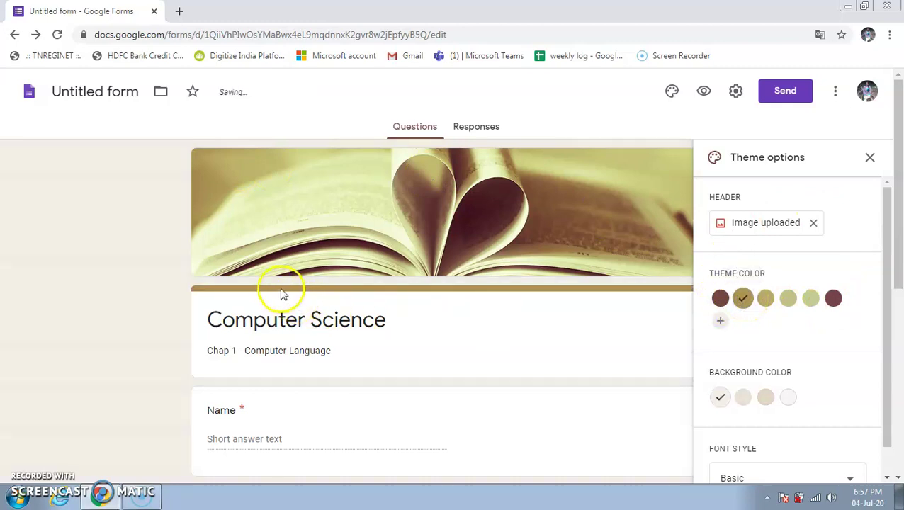
{"action": "left_click", "coordinate": [720, 299]}
{"action": "left_click", "coordinate": [744, 299]}
{"action": "scroll", "coordinate": [745, 302], "scroll_direction": "down", "scroll_amount": 1}
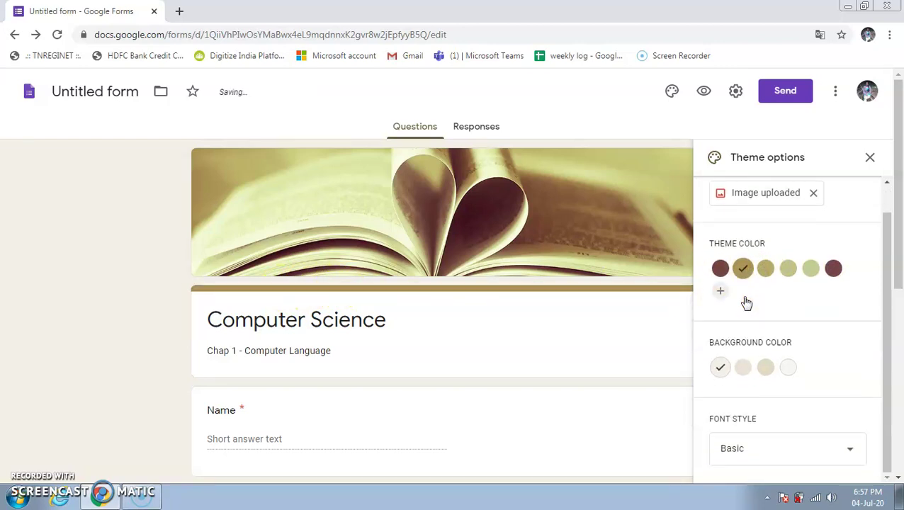
{"action": "left_click", "coordinate": [763, 367]}
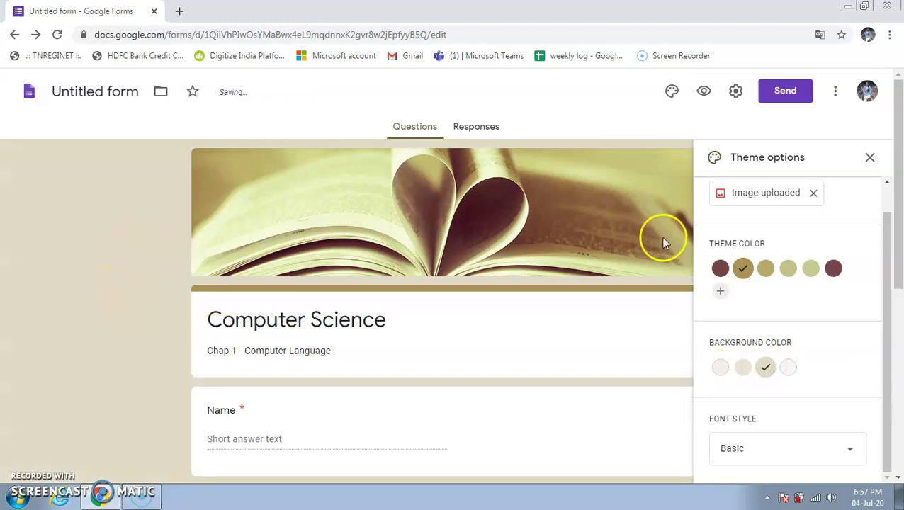
Step: Try the Formal font style and check how it looks on the form's questions
{"action": "scroll", "coordinate": [720, 444], "scroll_direction": "down", "scroll_amount": 1}
{"action": "left_click", "coordinate": [721, 446]}
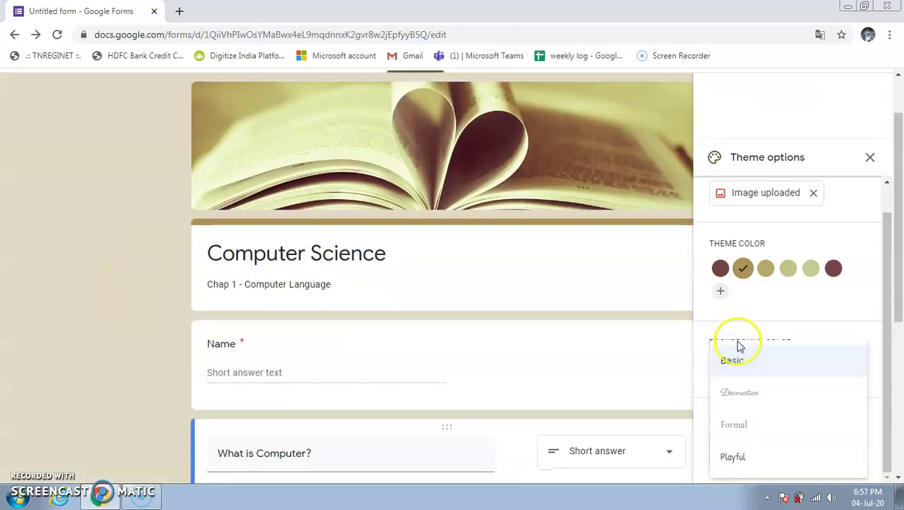
{"action": "left_click", "coordinate": [751, 431]}
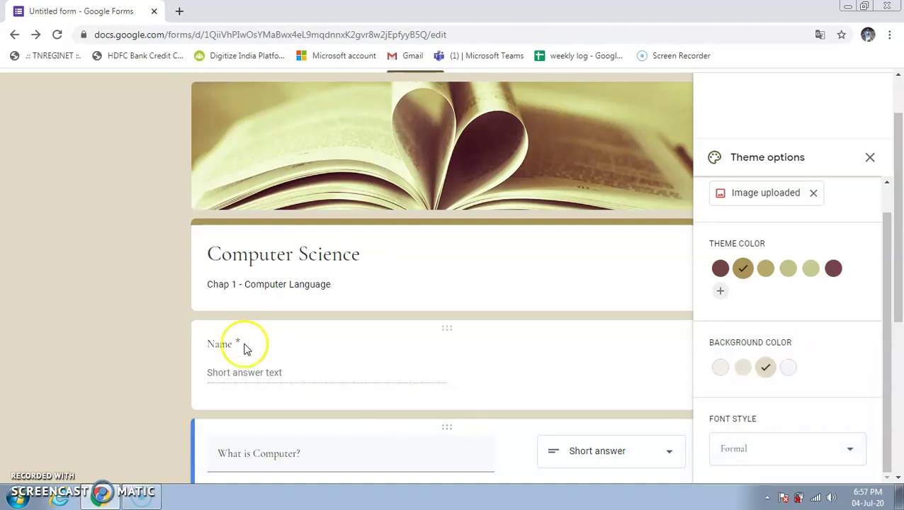
{"action": "scroll", "coordinate": [343, 415], "scroll_direction": "down", "scroll_amount": 4}
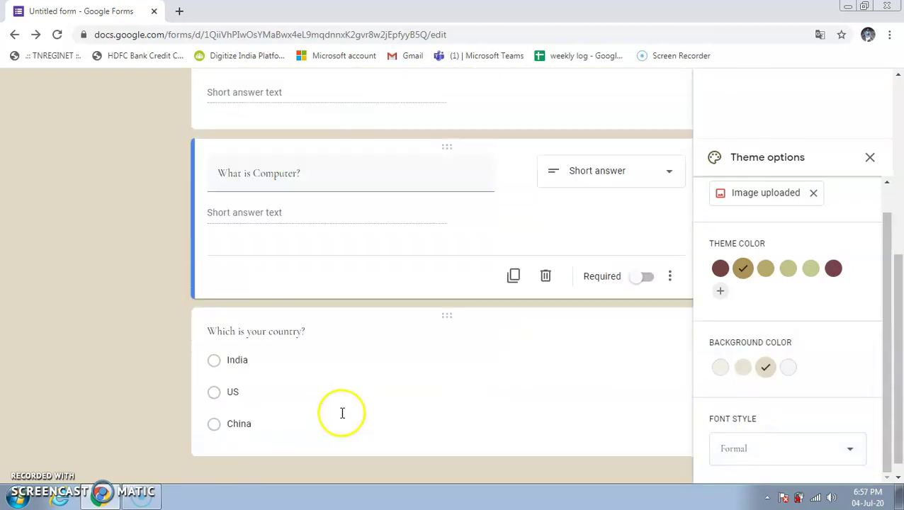
Step: Set the form's font style to Playful and close the theme options
{"action": "left_click", "coordinate": [734, 451]}
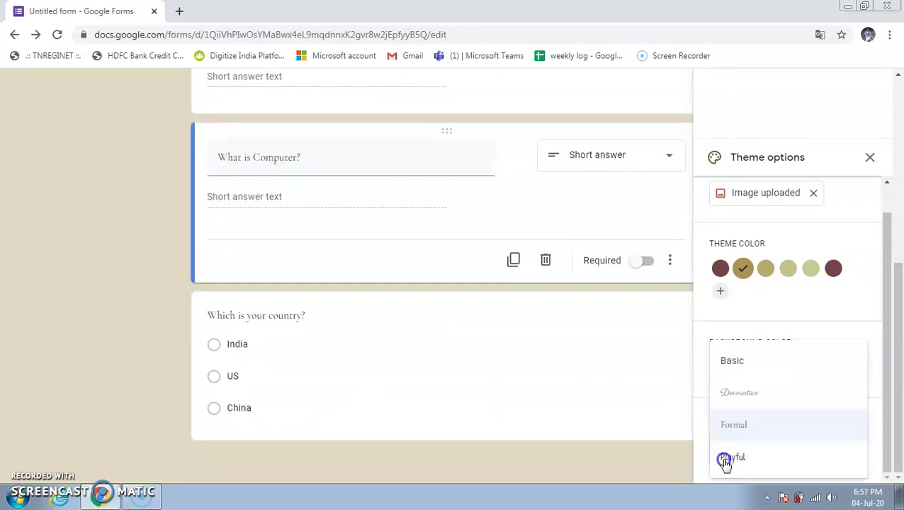
{"action": "left_click", "coordinate": [724, 461]}
{"action": "scroll", "coordinate": [168, 366], "scroll_direction": "up", "scroll_amount": 5}
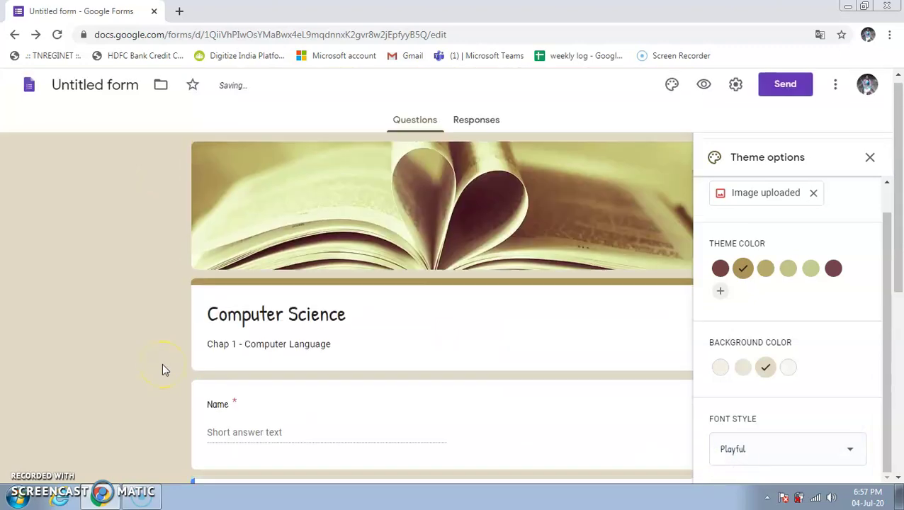
{"action": "left_click", "coordinate": [869, 158]}
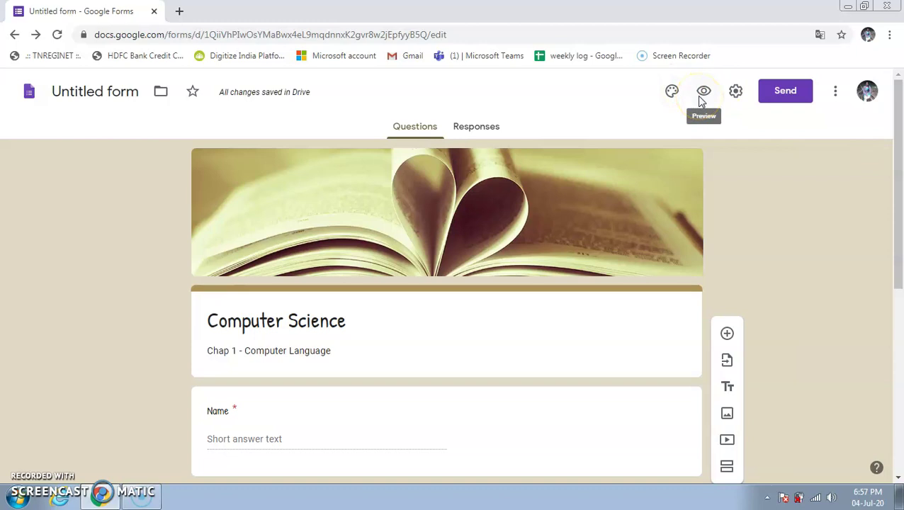
Step: Open the form's preview, dismiss the translation offer and look through the questions as a respondent
{"action": "left_click", "coordinate": [703, 94]}
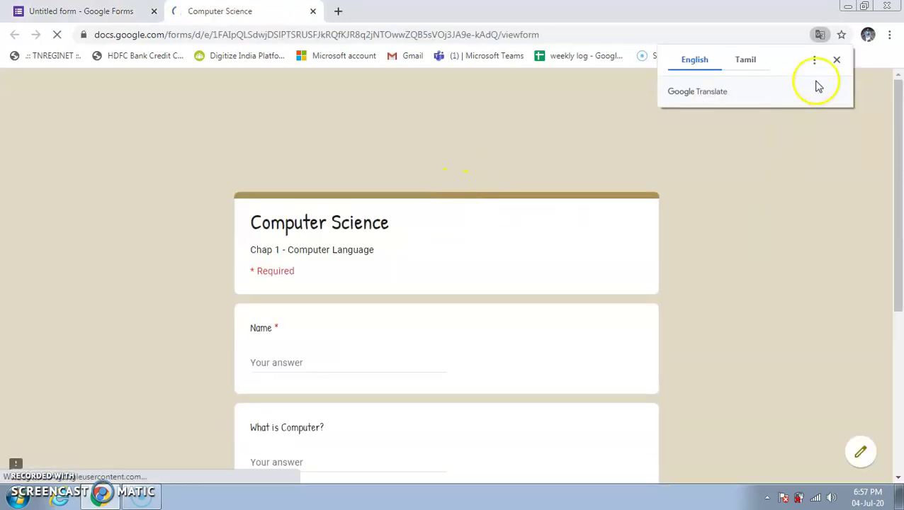
{"action": "left_click", "coordinate": [835, 59]}
{"action": "scroll", "coordinate": [782, 243], "scroll_direction": "down", "scroll_amount": 3}
{"action": "scroll", "coordinate": [782, 242], "scroll_direction": "up", "scroll_amount": 3}
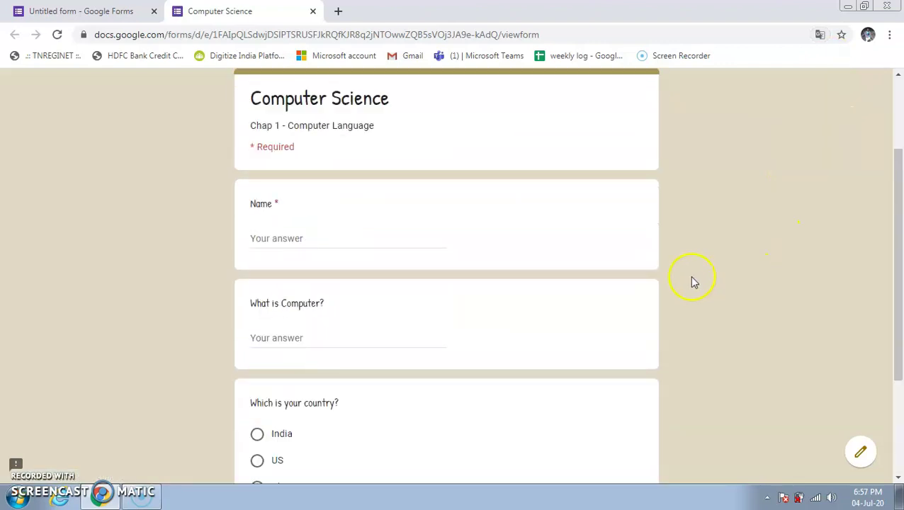
Step: Fill in the respondent's name, answer "What is Computer?" with "It is an electronic machine." and choose India as the country
{"action": "left_click", "coordinate": [300, 364]}
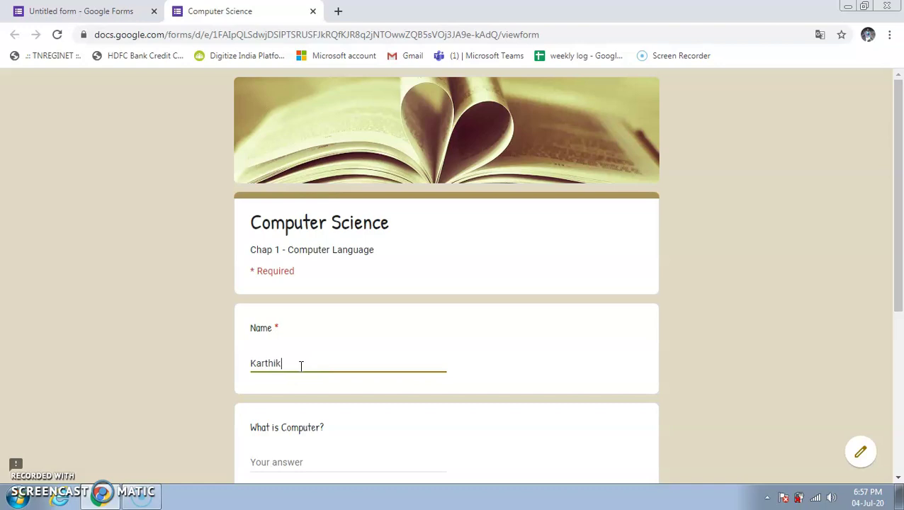
{"action": "scroll", "coordinate": [301, 370], "scroll_direction": "down", "scroll_amount": 2}
{"action": "left_click", "coordinate": [300, 324]}
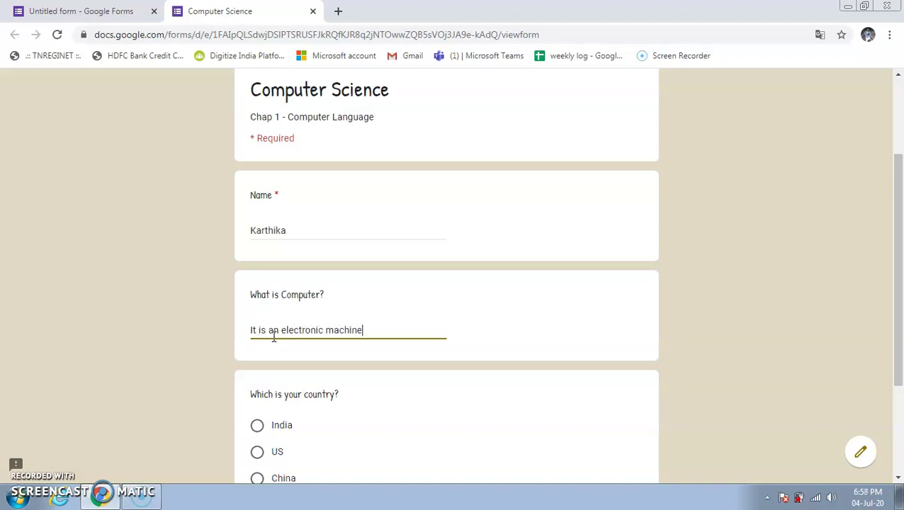
{"action": "type", "text": "."}
{"action": "scroll", "coordinate": [389, 332], "scroll_direction": "down", "scroll_amount": 3}
{"action": "left_click", "coordinate": [257, 272]}
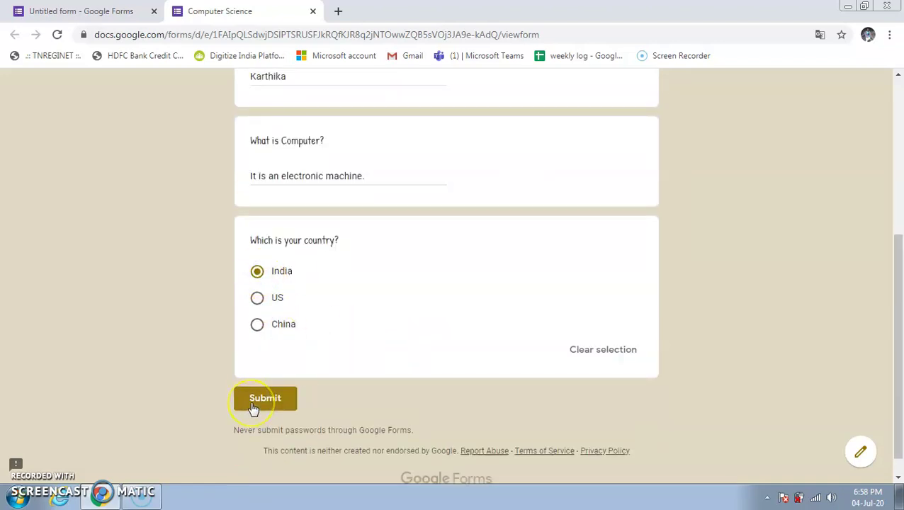
Step: Try clearing the country answer and switching it to US, and choose India again
{"action": "left_click", "coordinate": [612, 359]}
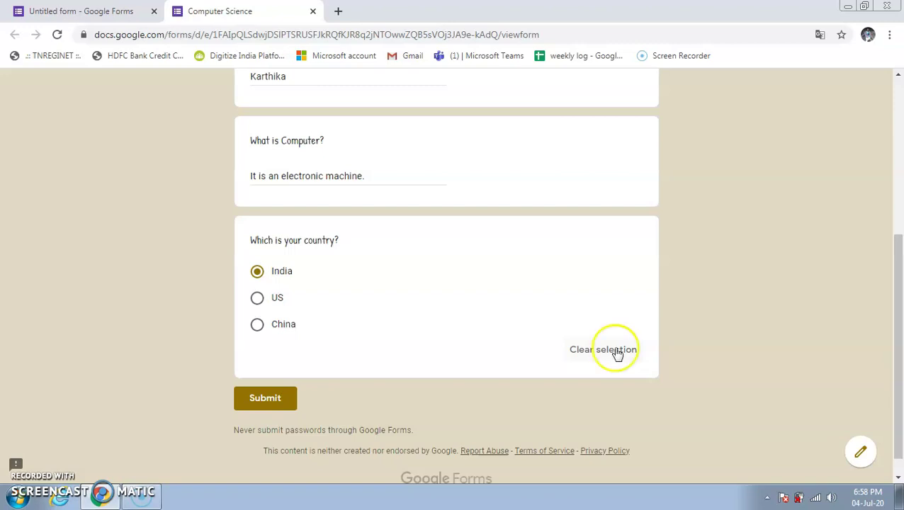
{"action": "left_click", "coordinate": [256, 304]}
{"action": "left_click", "coordinate": [257, 273]}
Step: Submit the test response and close the form preview
{"action": "left_click", "coordinate": [257, 395]}
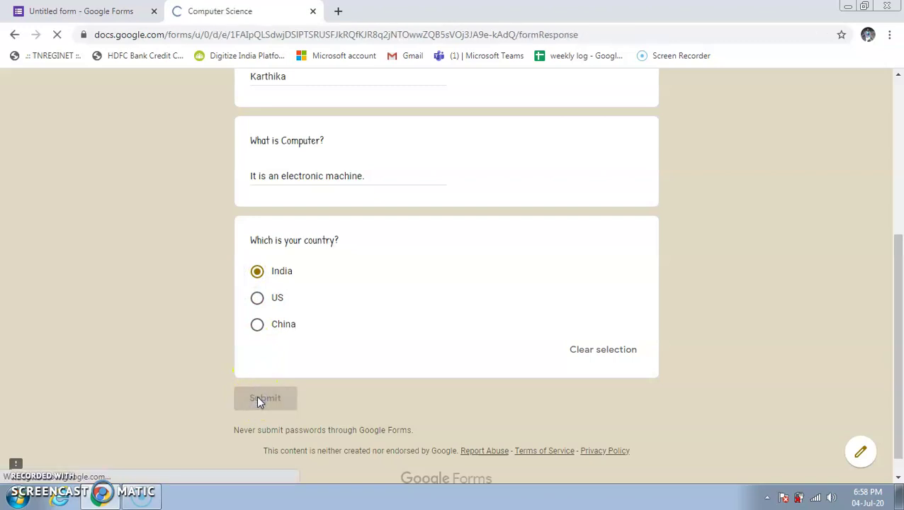
{"action": "left_click", "coordinate": [272, 291]}
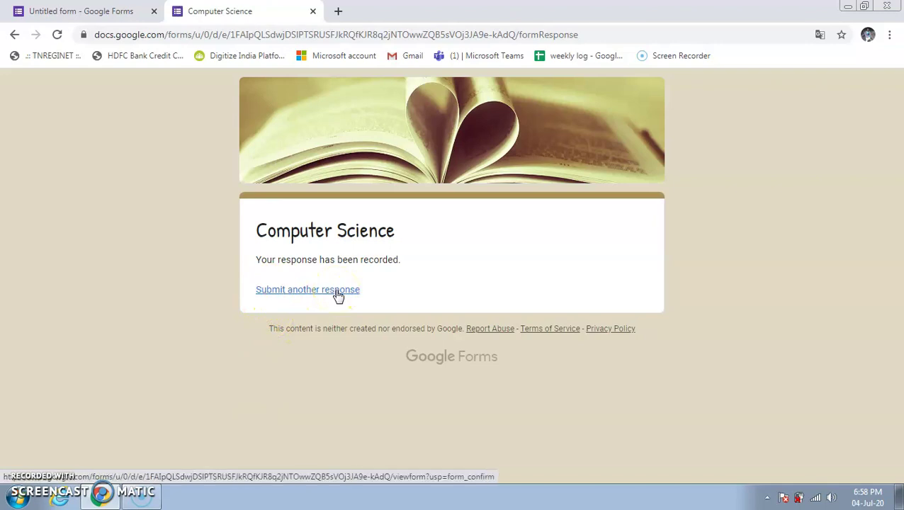
{"action": "left_click", "coordinate": [312, 12]}
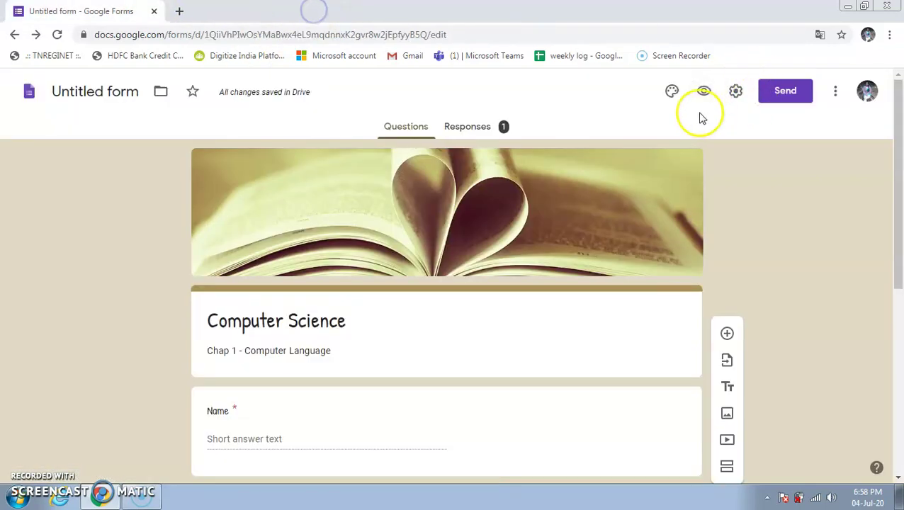
Step: Open the form's settings and limit respondents to 1 response
{"action": "left_click", "coordinate": [736, 91]}
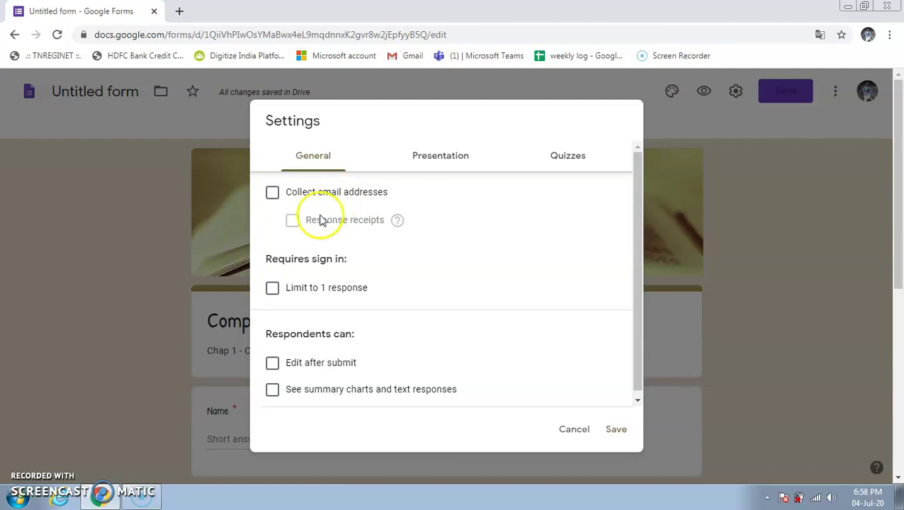
{"action": "left_click", "coordinate": [275, 289]}
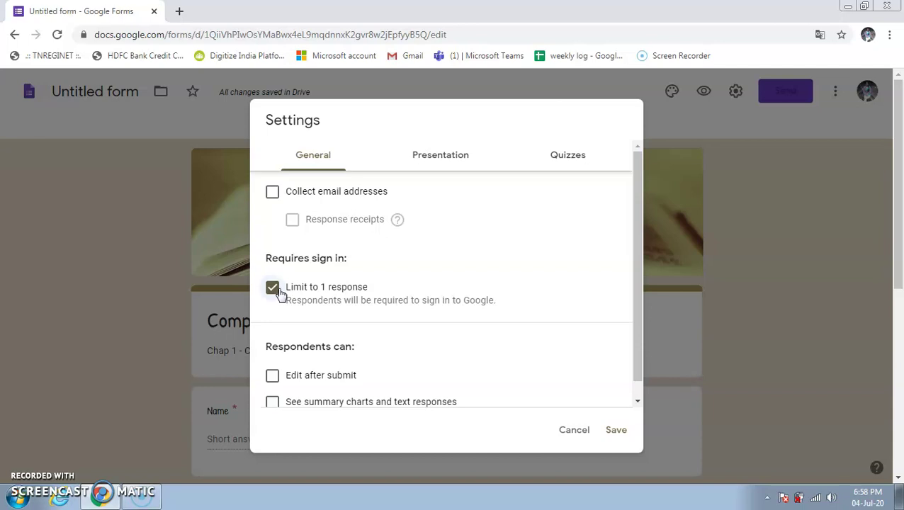
{"action": "scroll", "coordinate": [467, 345], "scroll_direction": "down", "scroll_amount": 1}
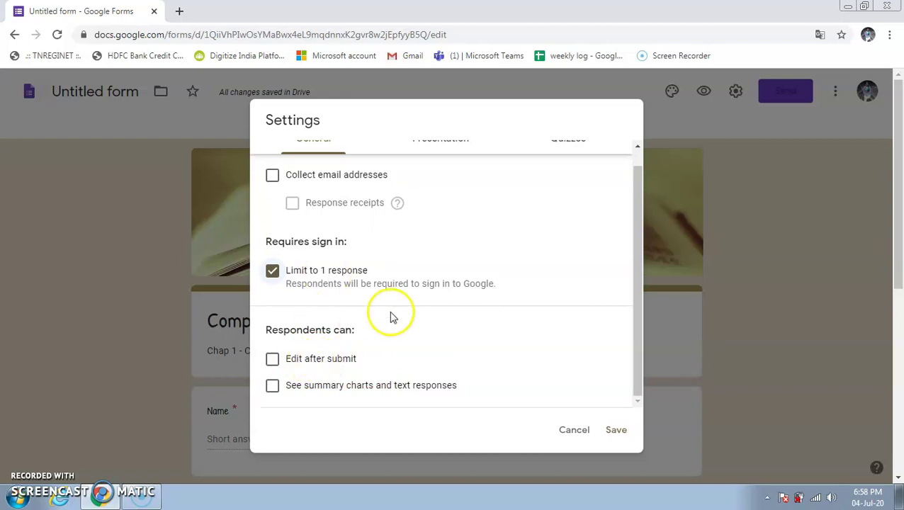
{"action": "scroll", "coordinate": [393, 319], "scroll_direction": "up", "scroll_amount": 1}
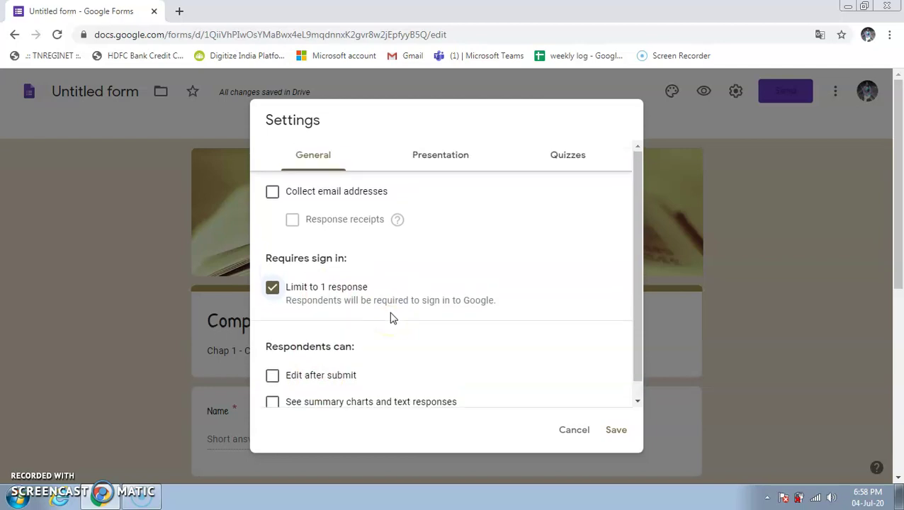
Step: Try the Shuffle question order option in the presentation settings and turn it back off
{"action": "left_click", "coordinate": [454, 157]}
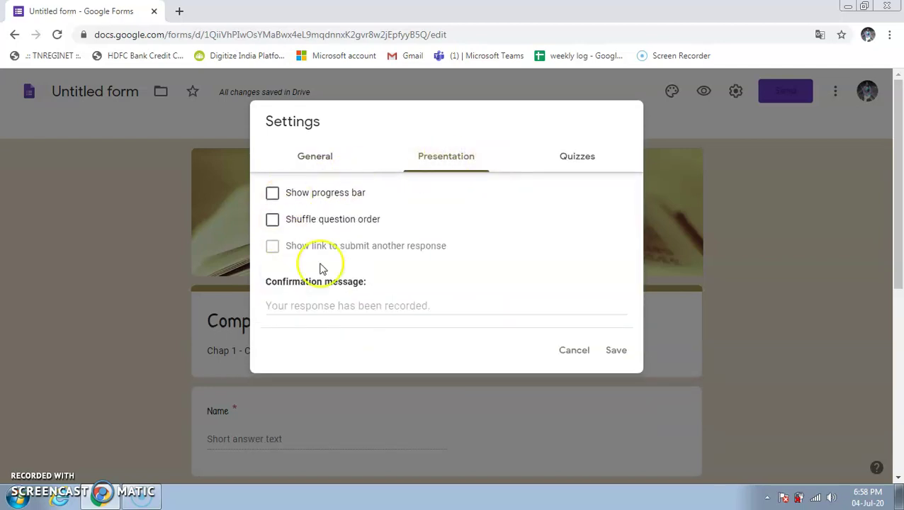
{"action": "left_click", "coordinate": [309, 223]}
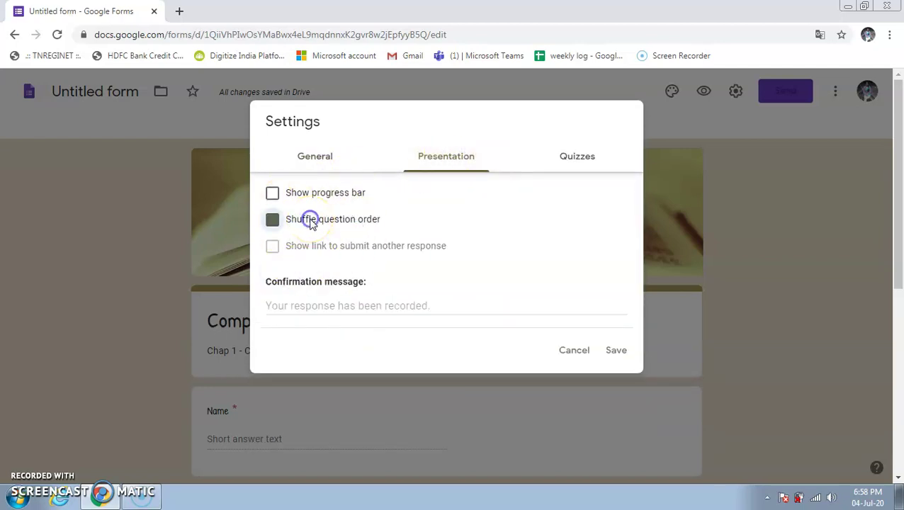
{"action": "left_click", "coordinate": [310, 223]}
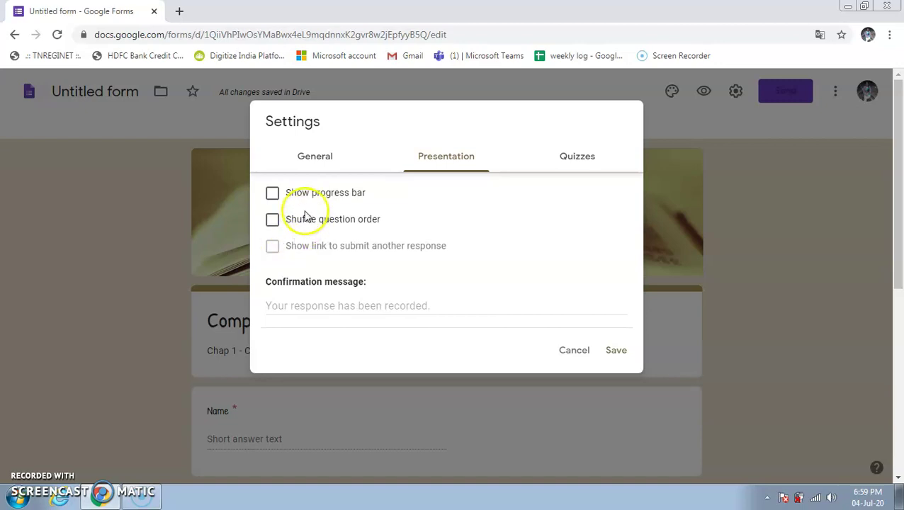
Step: Turn on Shuffle question order in the presentation settings and make the form a quiz
{"action": "left_click", "coordinate": [299, 223]}
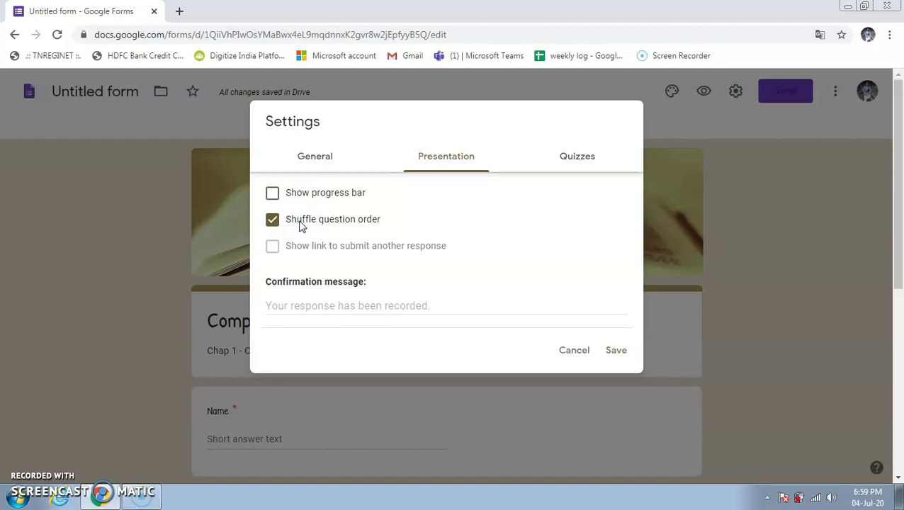
{"action": "left_click", "coordinate": [303, 312]}
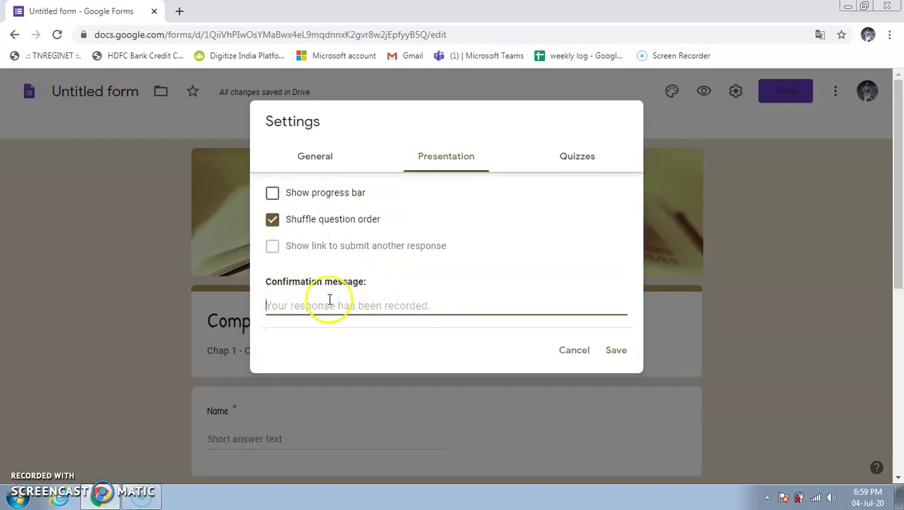
{"action": "left_click", "coordinate": [575, 155]}
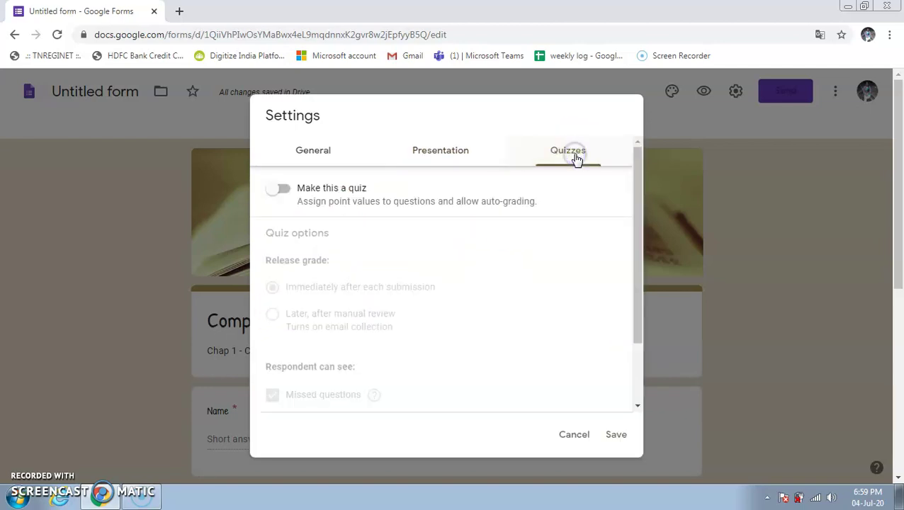
{"action": "left_click", "coordinate": [282, 189]}
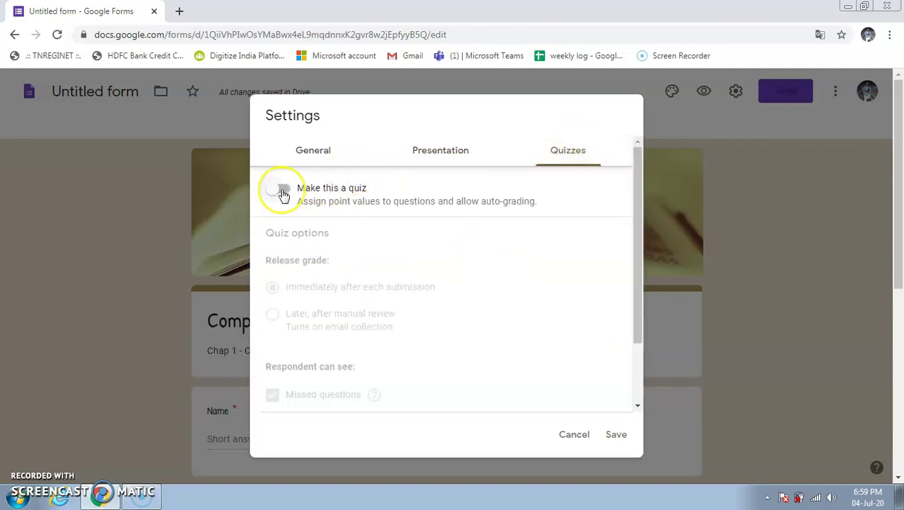
{"action": "left_click", "coordinate": [287, 192]}
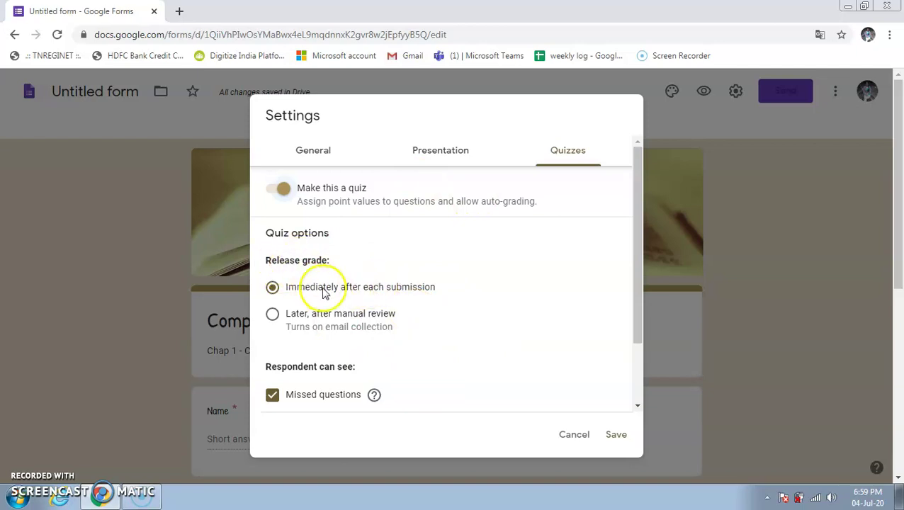
Step: Set the quiz grade release to Later, after manual review, and save the form settings
{"action": "left_click", "coordinate": [272, 315]}
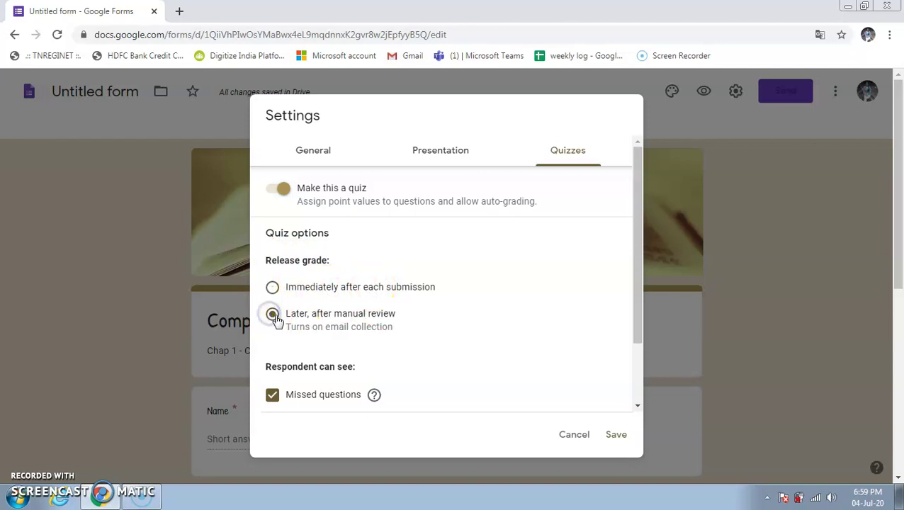
{"action": "scroll", "coordinate": [351, 338], "scroll_direction": "down", "scroll_amount": 1}
{"action": "scroll", "coordinate": [351, 338], "scroll_direction": "down", "scroll_amount": 2}
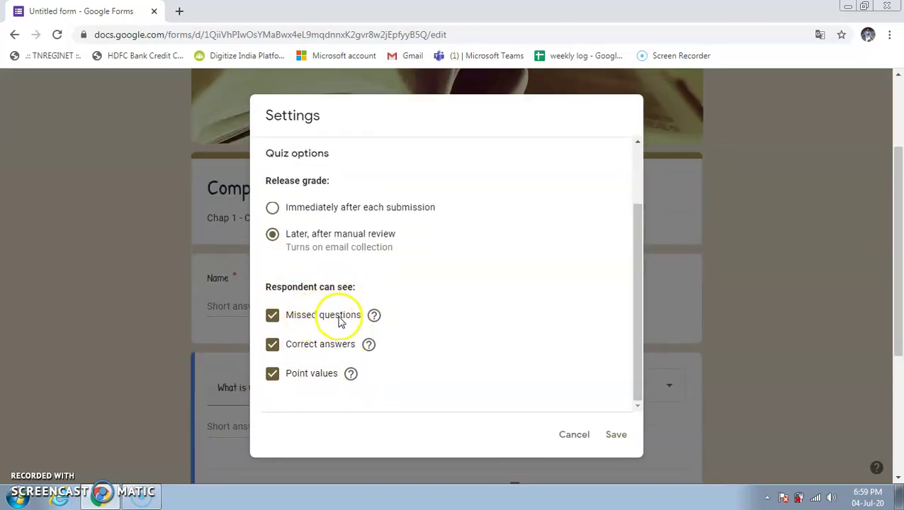
{"action": "scroll", "coordinate": [338, 381], "scroll_direction": "up", "scroll_amount": 3}
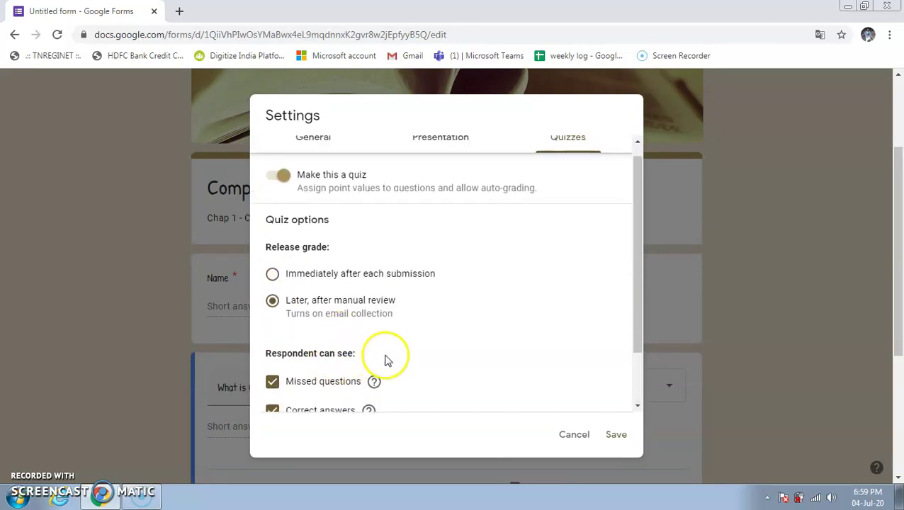
{"action": "scroll", "coordinate": [396, 363], "scroll_direction": "down", "scroll_amount": 3}
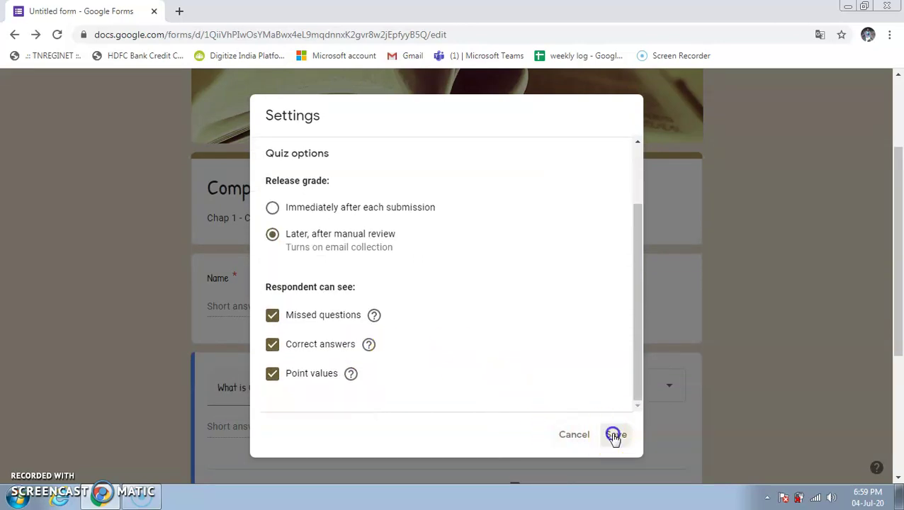
{"action": "left_click", "coordinate": [614, 435]}
Step: Rename the form file as Class 6 Computer Science
{"action": "scroll", "coordinate": [735, 278], "scroll_direction": "down", "scroll_amount": 8}
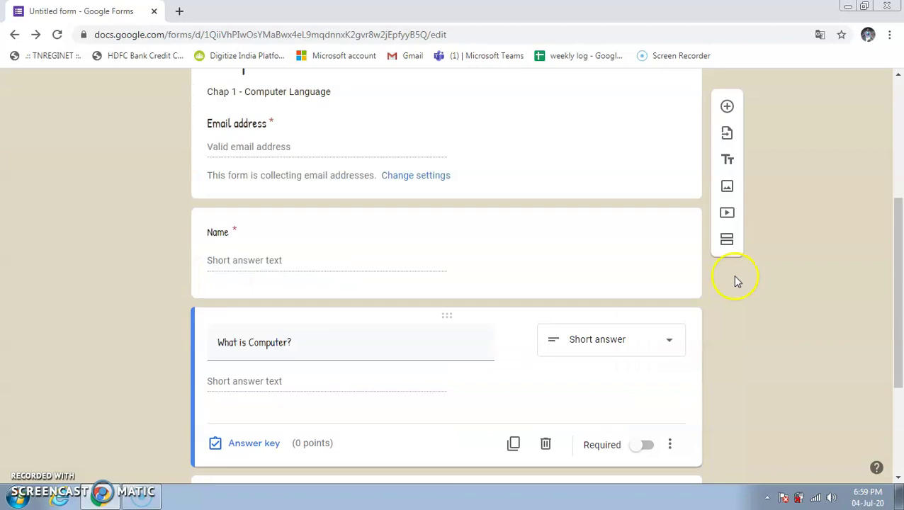
{"action": "scroll", "coordinate": [733, 282], "scroll_direction": "up", "scroll_amount": 8}
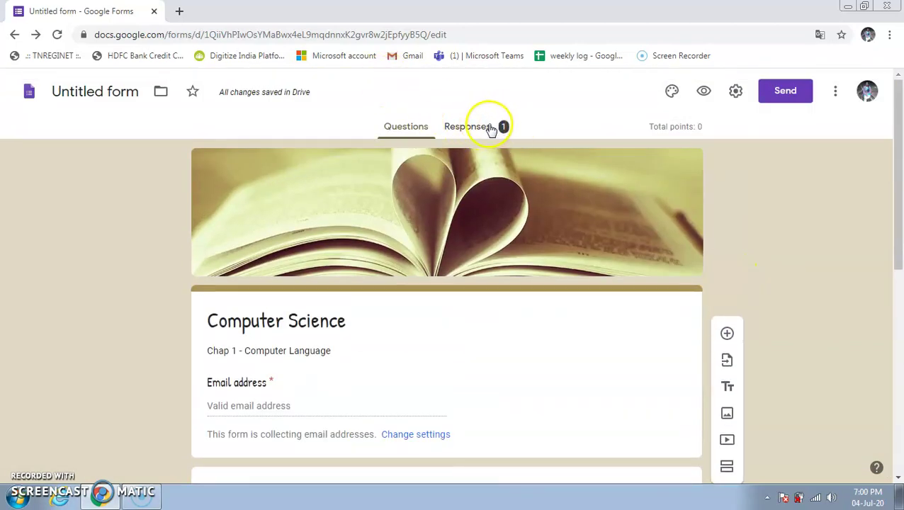
{"action": "left_click", "coordinate": [76, 95]}
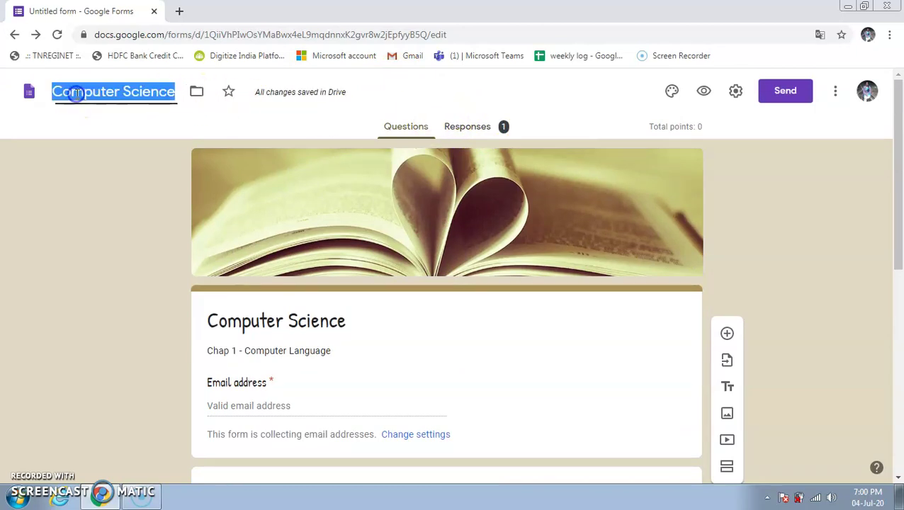
{"action": "left_click", "coordinate": [133, 99]}
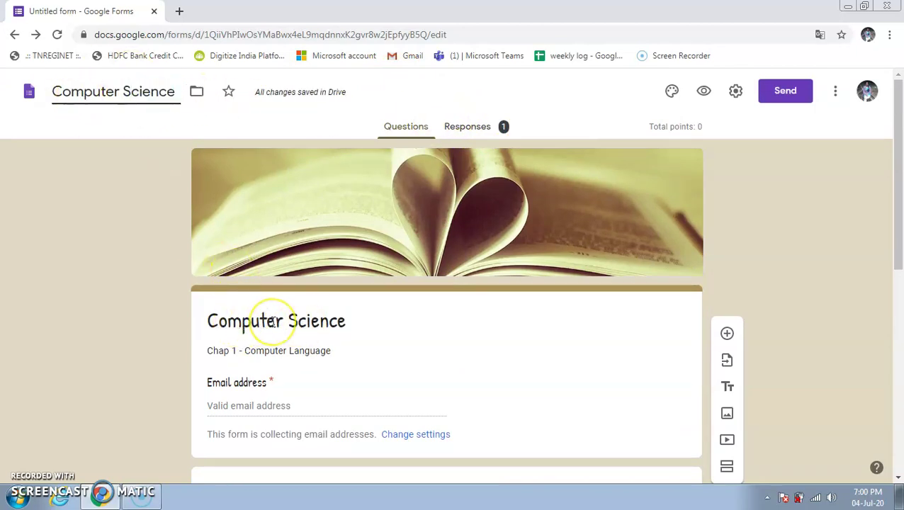
{"action": "left_click", "coordinate": [56, 92]}
{"action": "type", "text": "Class "}
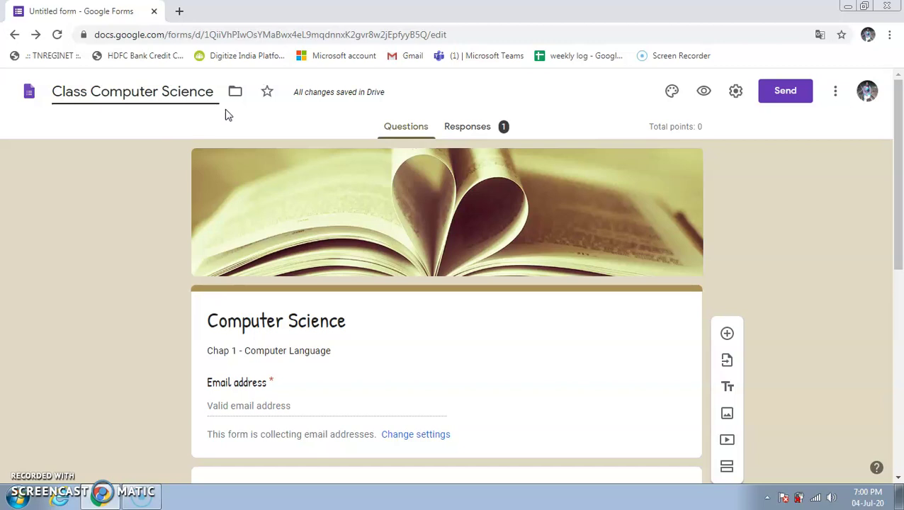
{"action": "type", "text": "6"}
{"action": "left_click", "coordinate": [221, 114]}
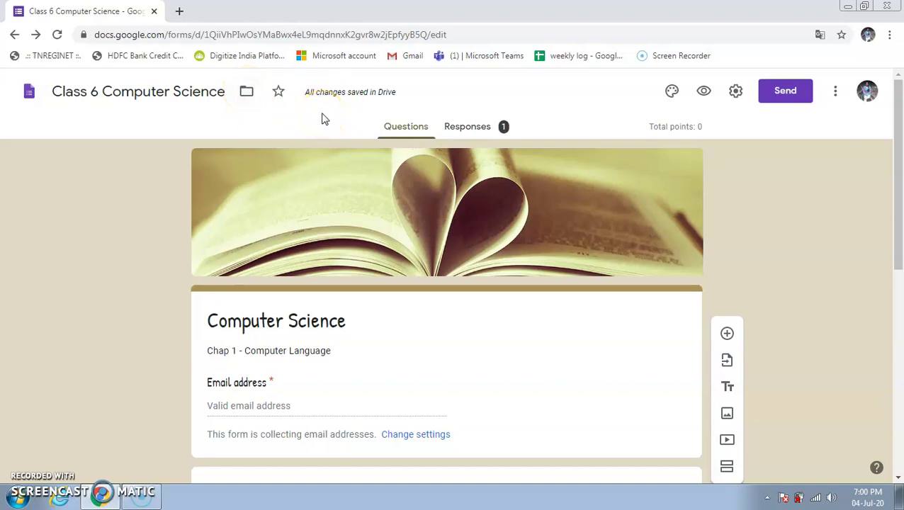
Step: Move the form into the Online Class folder in My Drive
{"action": "left_click", "coordinate": [247, 92]}
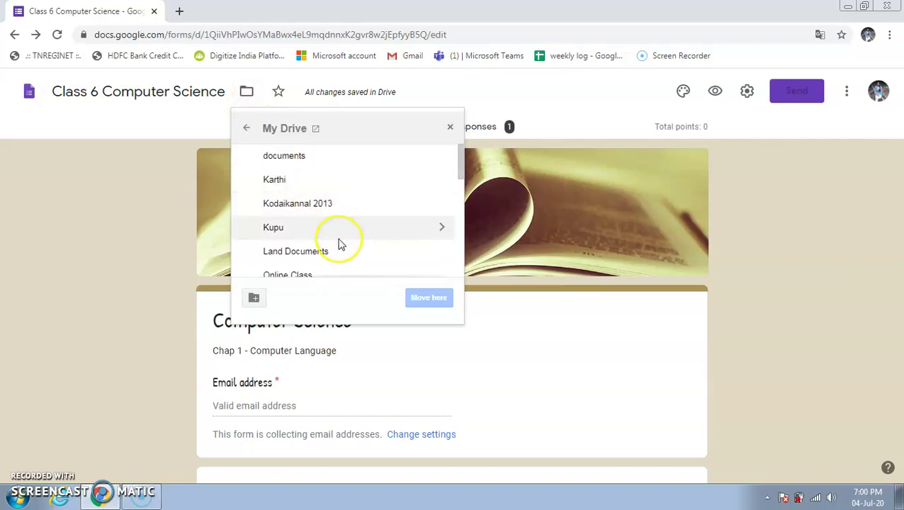
{"action": "scroll", "coordinate": [339, 242], "scroll_direction": "down", "scroll_amount": 1}
{"action": "scroll", "coordinate": [339, 244], "scroll_direction": "up", "scroll_amount": 1}
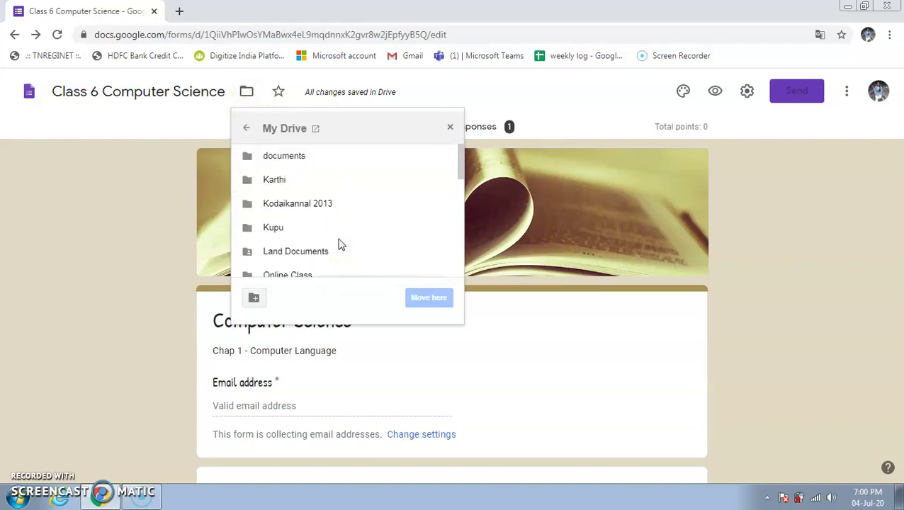
{"action": "left_click", "coordinate": [265, 260]}
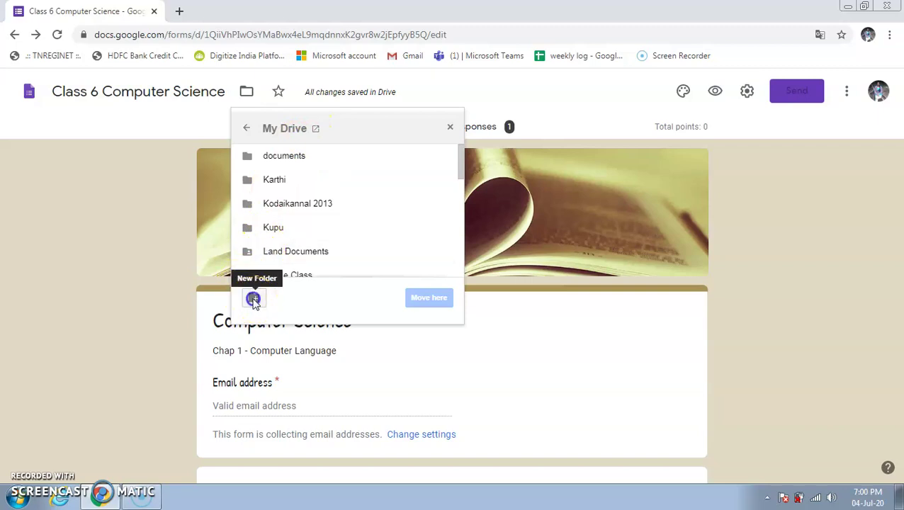
{"action": "left_click", "coordinate": [254, 297]}
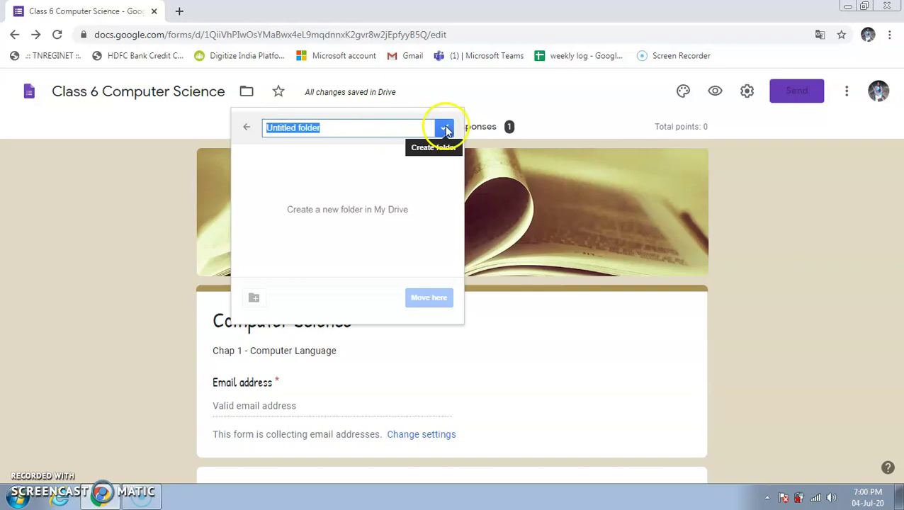
{"action": "left_click", "coordinate": [246, 127]}
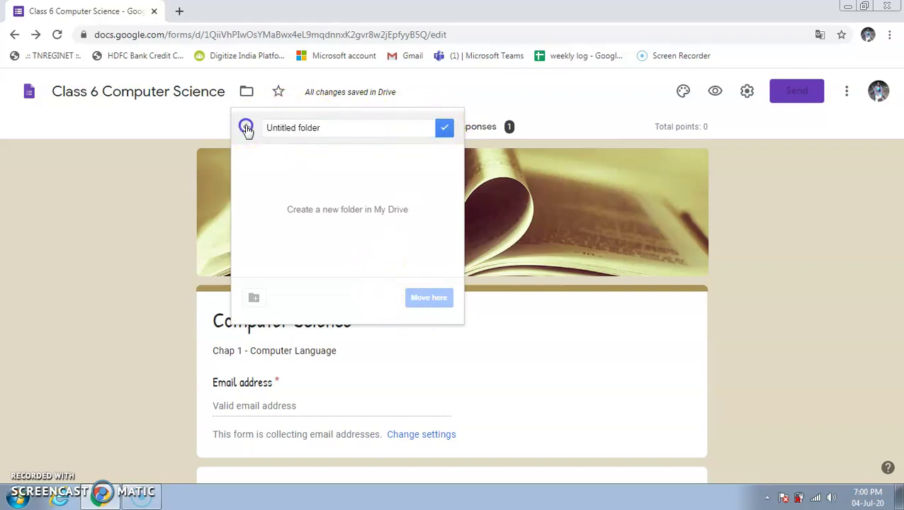
{"action": "scroll", "coordinate": [283, 264], "scroll_direction": "down", "scroll_amount": 2}
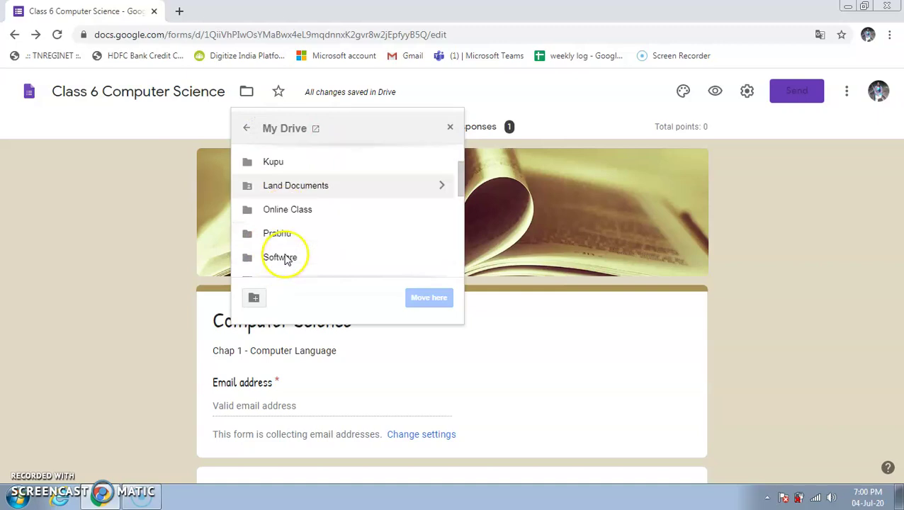
{"action": "left_click", "coordinate": [283, 209]}
{"action": "left_click", "coordinate": [432, 301]}
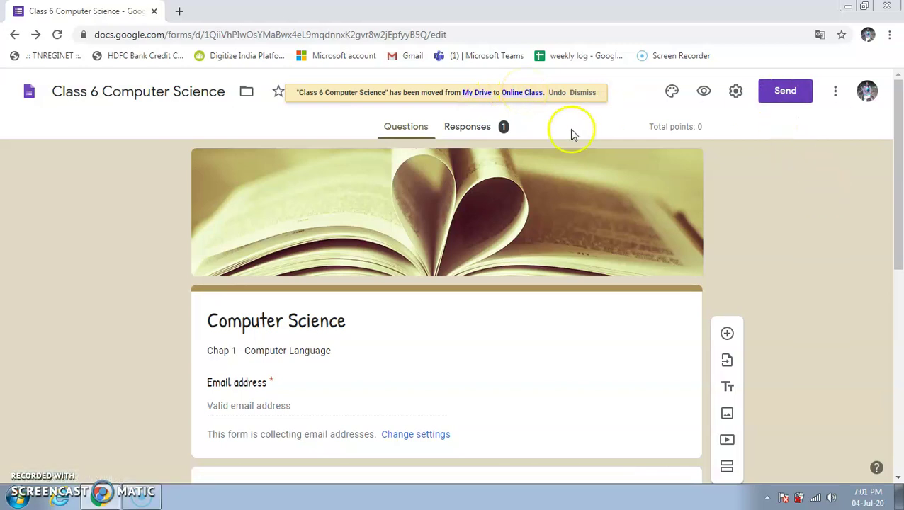
Step: Open the form's responses and examine the summary with the points distribution and the answers to each question
{"action": "left_click", "coordinate": [482, 131]}
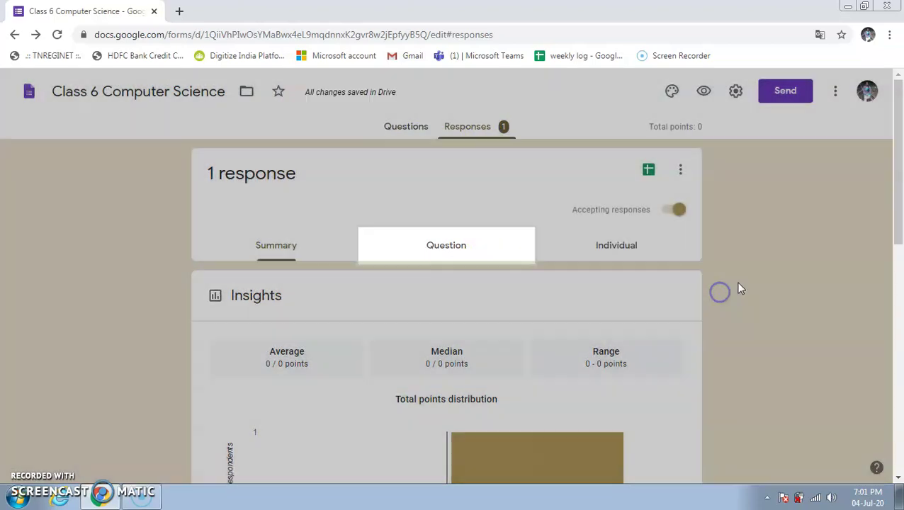
{"action": "left_click", "coordinate": [726, 287]}
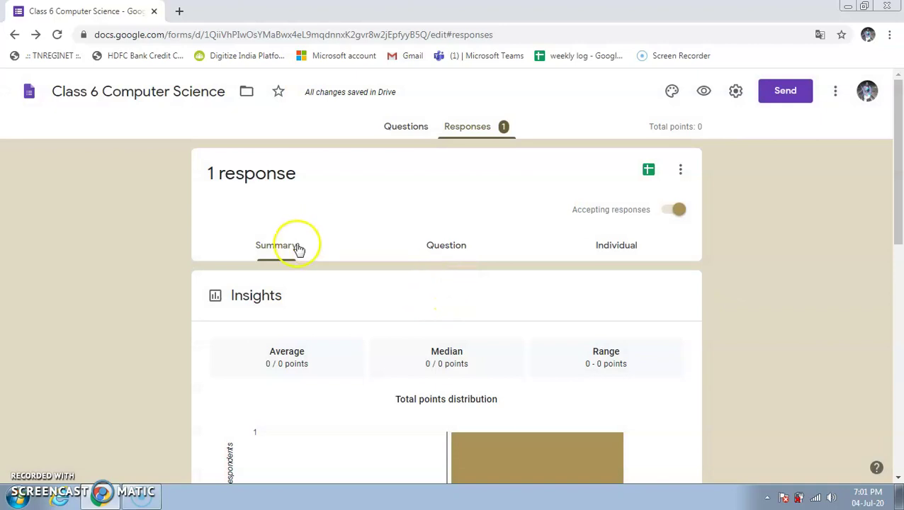
{"action": "scroll", "coordinate": [269, 297], "scroll_direction": "down", "scroll_amount": 2}
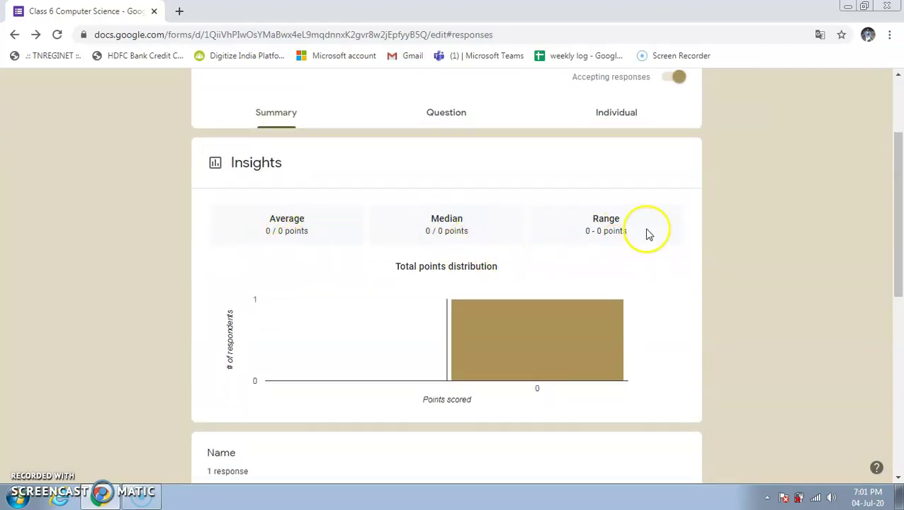
{"action": "scroll", "coordinate": [520, 362], "scroll_direction": "down", "scroll_amount": 2}
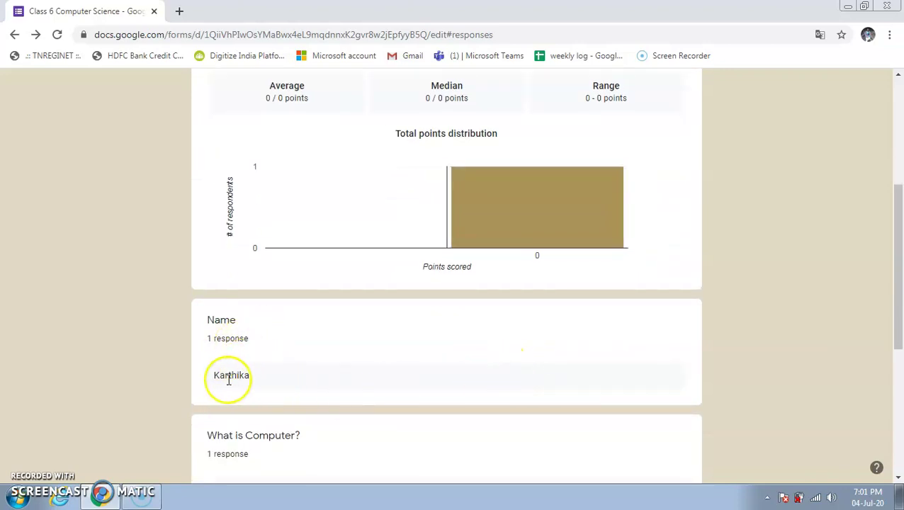
{"action": "left_click_drag", "start_coordinate": [212, 375], "coordinate": [247, 375]}
{"action": "scroll", "coordinate": [245, 379], "scroll_direction": "down", "scroll_amount": 1}
{"action": "scroll", "coordinate": [302, 347], "scroll_direction": "down", "scroll_amount": 1}
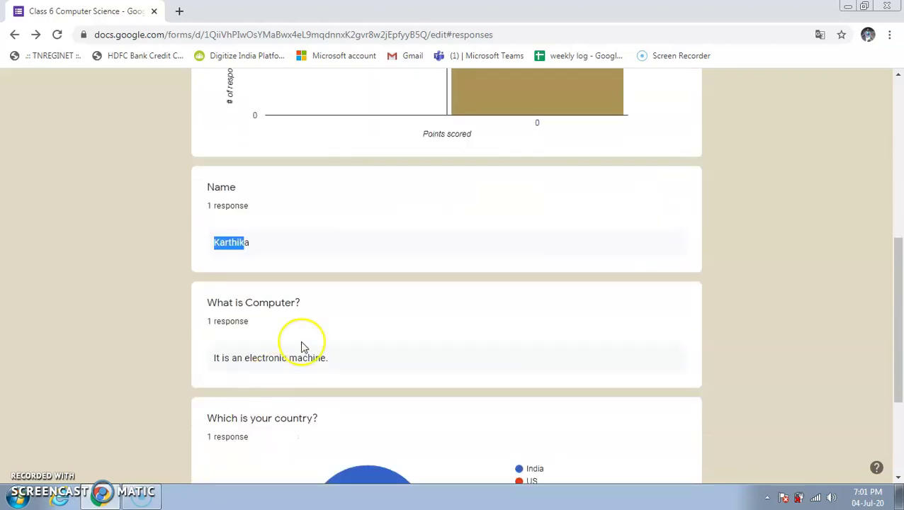
{"action": "scroll", "coordinate": [216, 418], "scroll_direction": "down", "scroll_amount": 2}
{"action": "scroll", "coordinate": [216, 422], "scroll_direction": "down", "scroll_amount": 1}
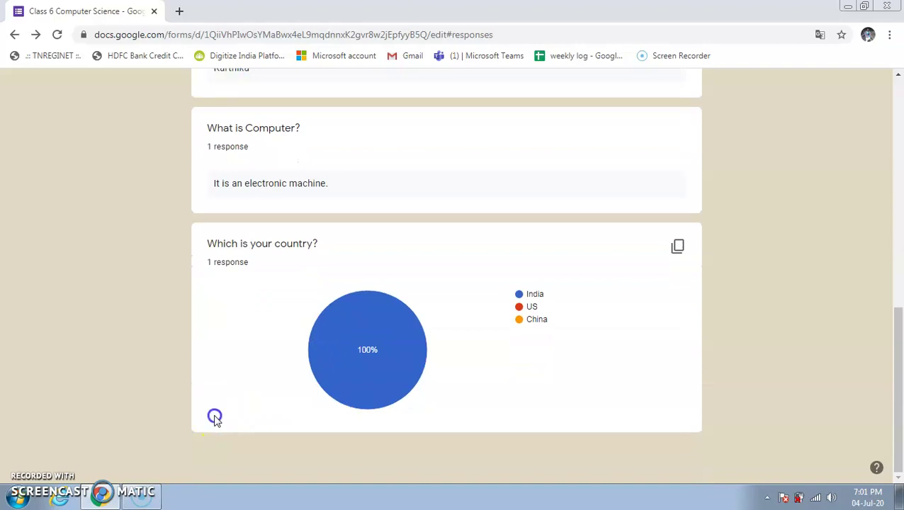
{"action": "mouse_move", "coordinate": [350, 384]}
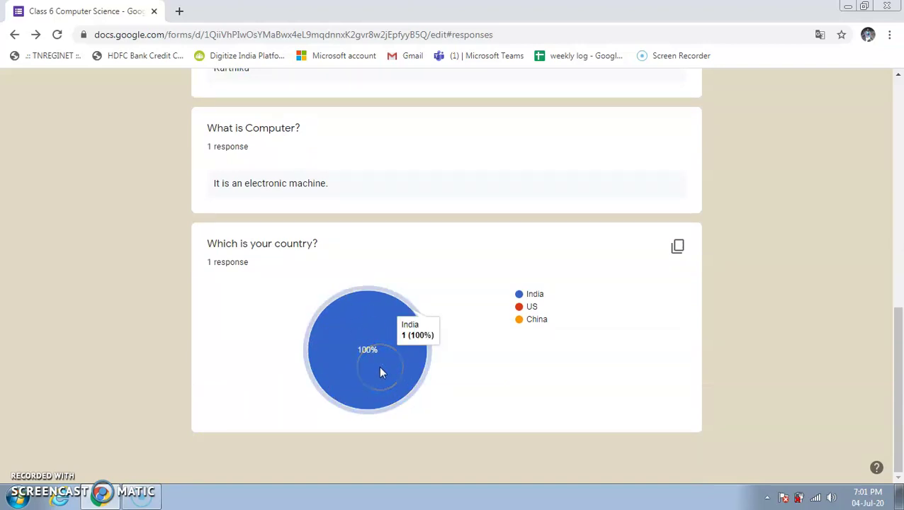
{"action": "scroll", "coordinate": [381, 372], "scroll_direction": "up", "scroll_amount": 1}
{"action": "scroll", "coordinate": [380, 372], "scroll_direction": "up", "scroll_amount": 5}
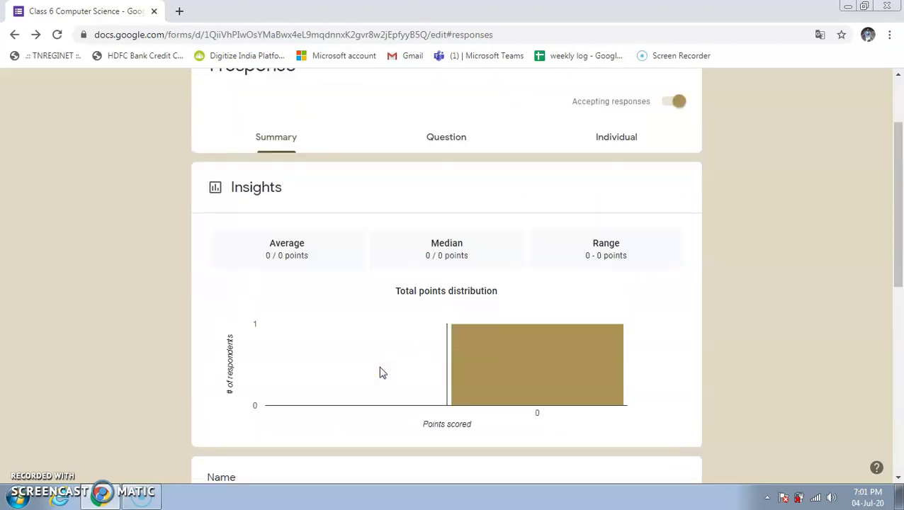
Step: View the responses by question and check the list of questions and the response to the Name question
{"action": "left_click", "coordinate": [441, 256]}
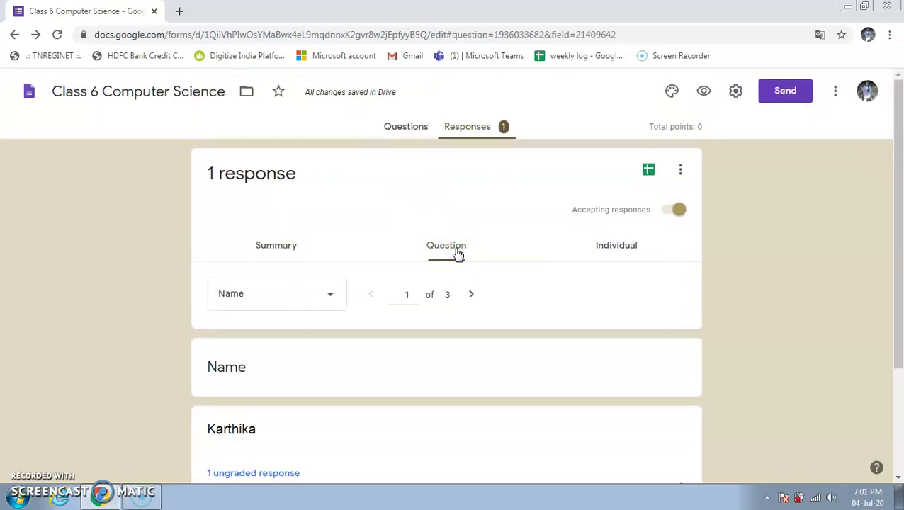
{"action": "left_click", "coordinate": [305, 291]}
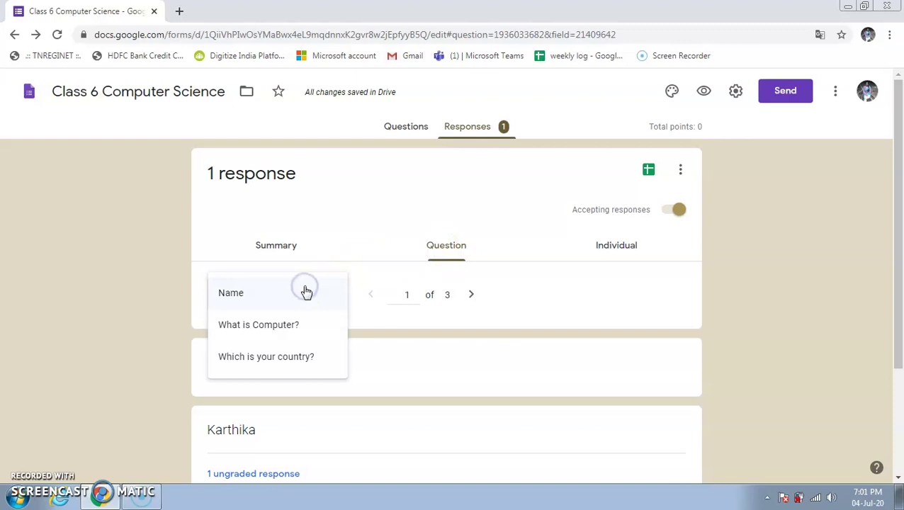
{"action": "left_click", "coordinate": [151, 317]}
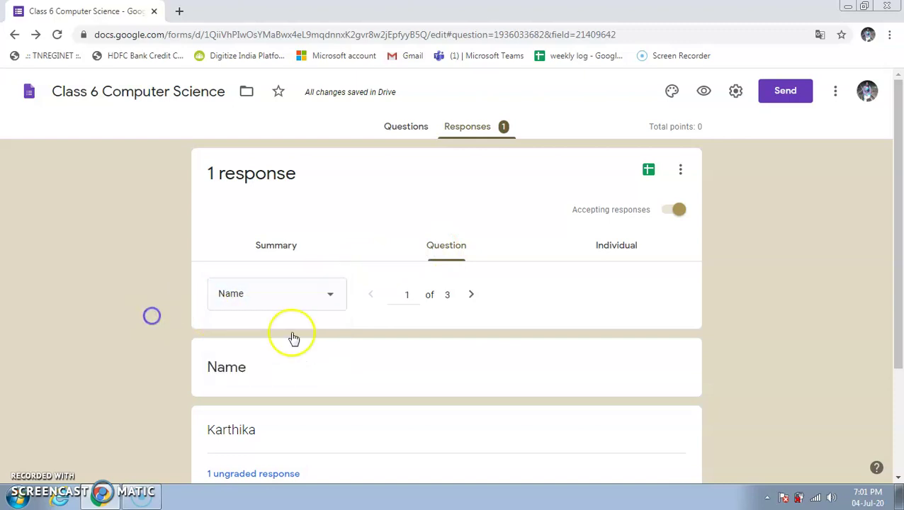
{"action": "scroll", "coordinate": [319, 347], "scroll_direction": "down", "scroll_amount": 3}
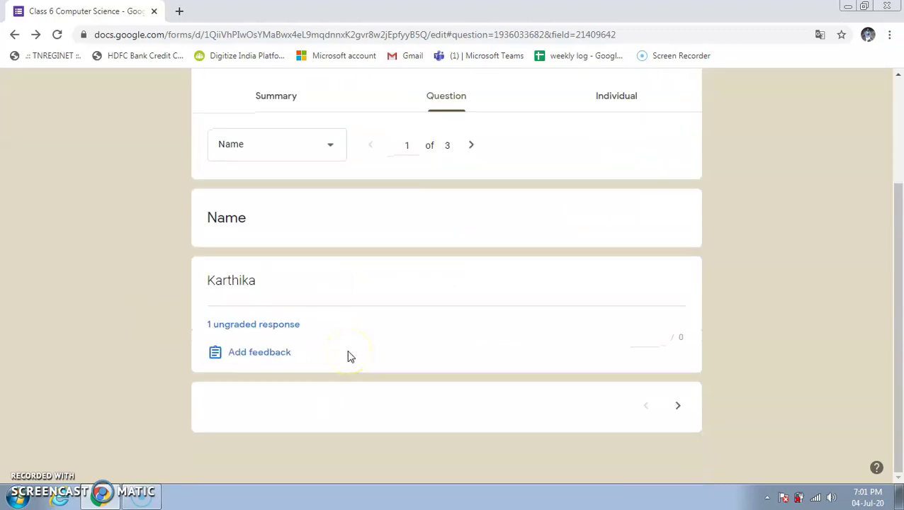
{"action": "left_click", "coordinate": [291, 98]}
{"action": "left_click", "coordinate": [446, 246]}
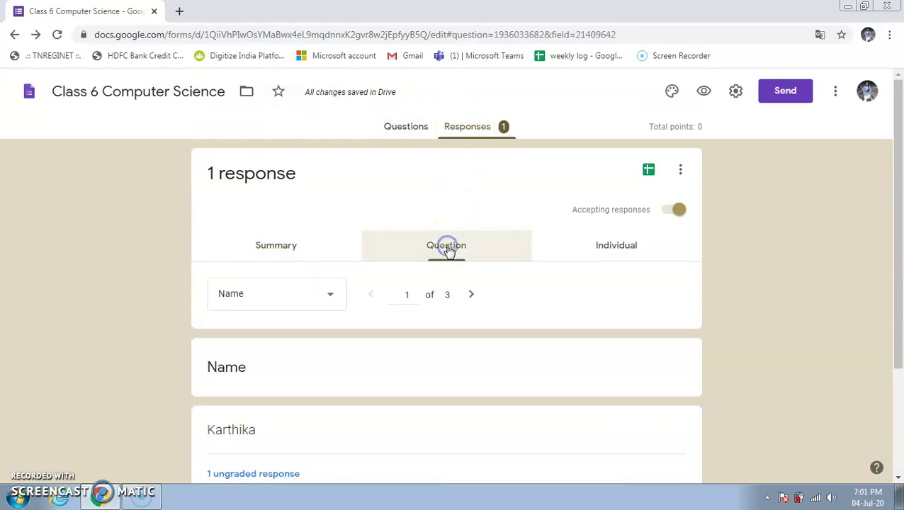
Step: Page through the responses by question up to the third question, "Which is your country?", and check its answer
{"action": "scroll", "coordinate": [304, 330], "scroll_direction": "down", "scroll_amount": 3}
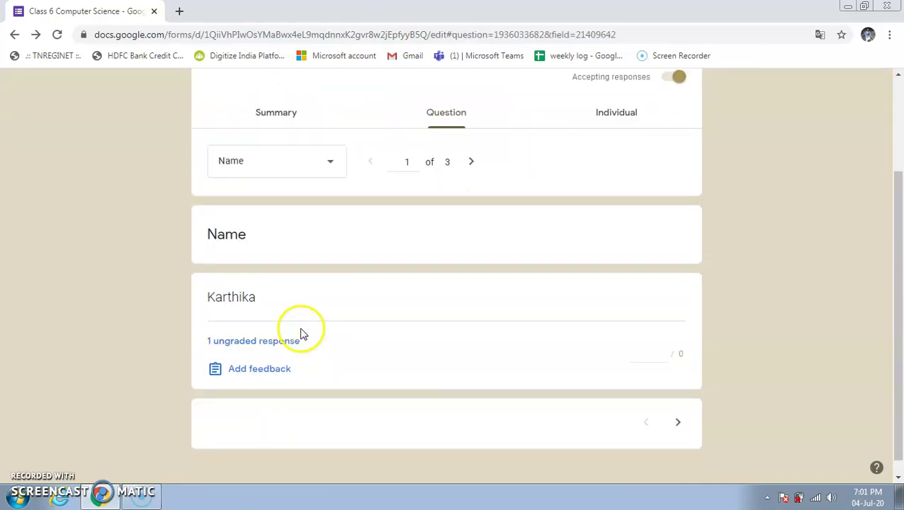
{"action": "left_click", "coordinate": [471, 164]}
{"action": "left_click", "coordinate": [472, 167]}
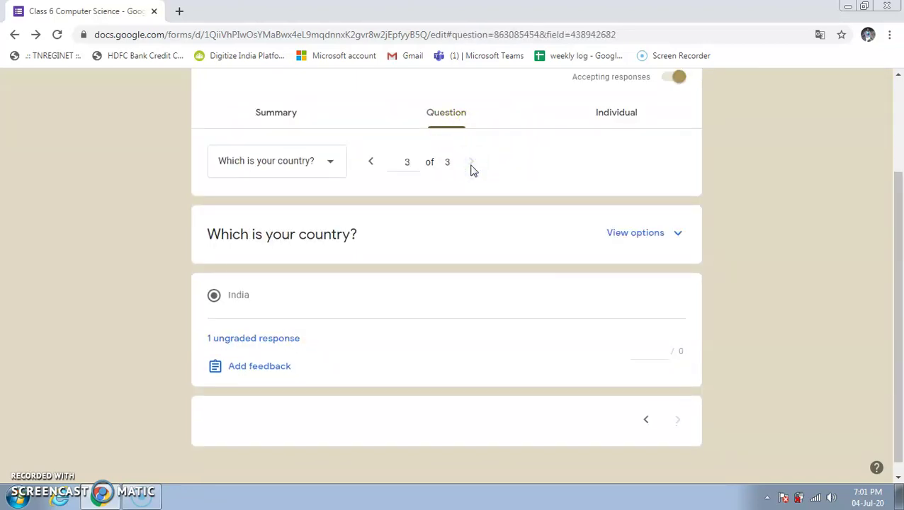
Step: View the individual response, examine its answers to all the questions, and check the list of available responses
{"action": "left_click", "coordinate": [612, 116]}
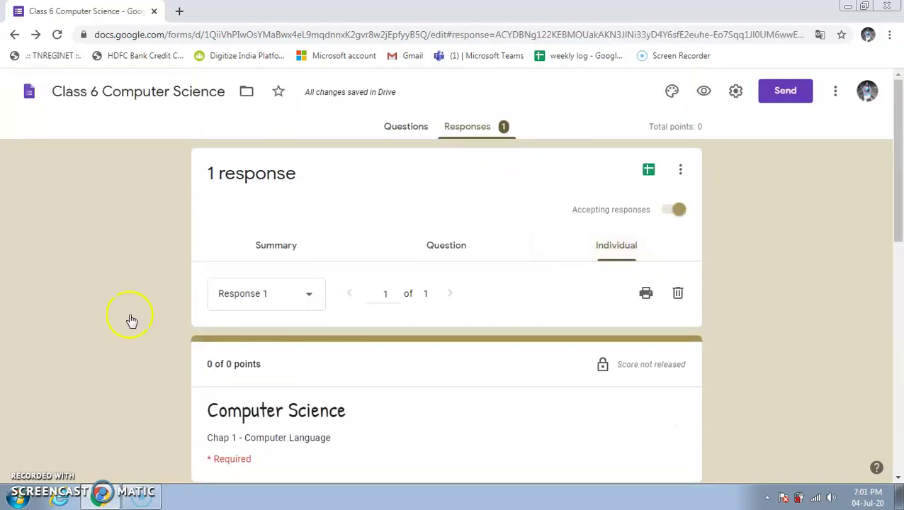
{"action": "scroll", "coordinate": [52, 335], "scroll_direction": "down", "scroll_amount": 5}
{"action": "scroll", "coordinate": [219, 332], "scroll_direction": "down", "scroll_amount": 3}
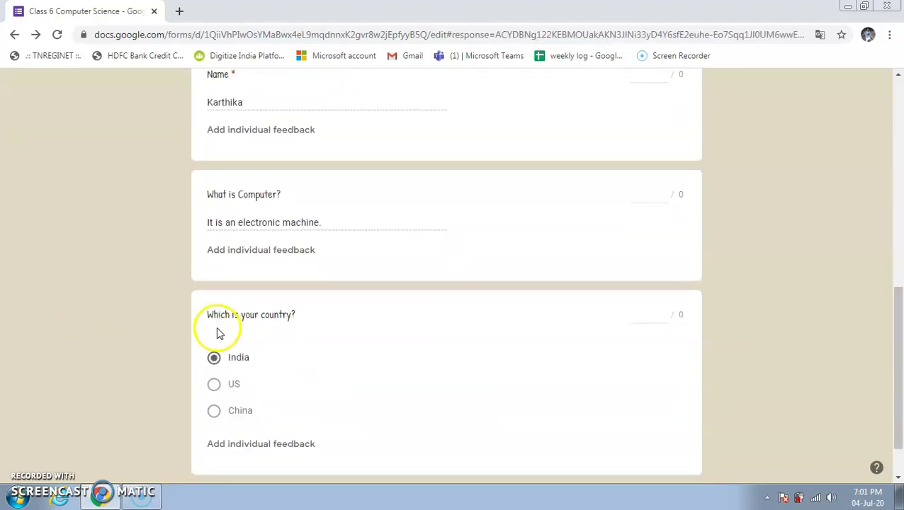
{"action": "scroll", "coordinate": [219, 332], "scroll_direction": "up", "scroll_amount": 5}
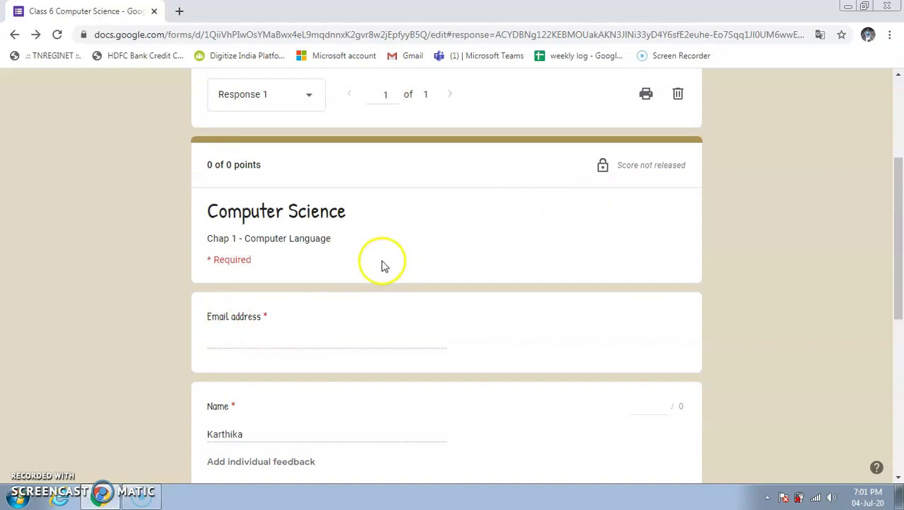
{"action": "scroll", "coordinate": [331, 161], "scroll_direction": "up", "scroll_amount": 1}
{"action": "left_click", "coordinate": [293, 161]}
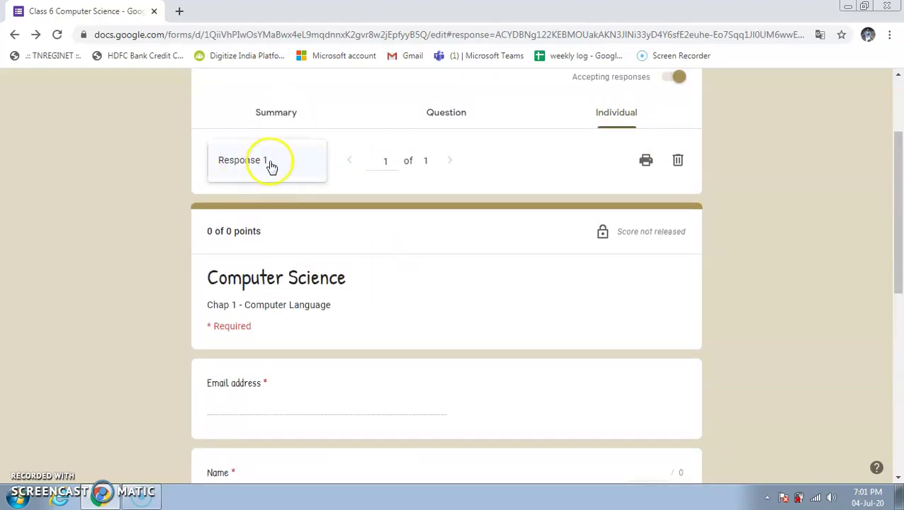
{"action": "left_click", "coordinate": [314, 163]}
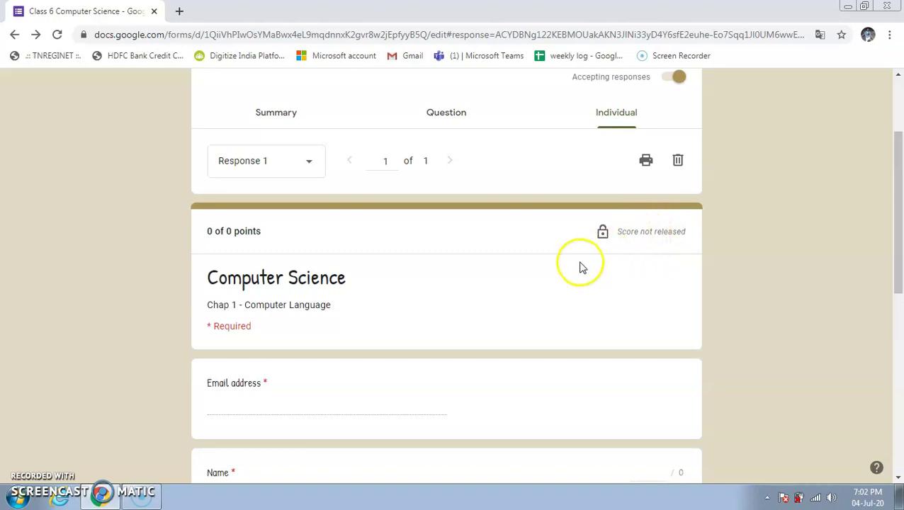
{"action": "scroll", "coordinate": [636, 244], "scroll_direction": "up", "scroll_amount": 2}
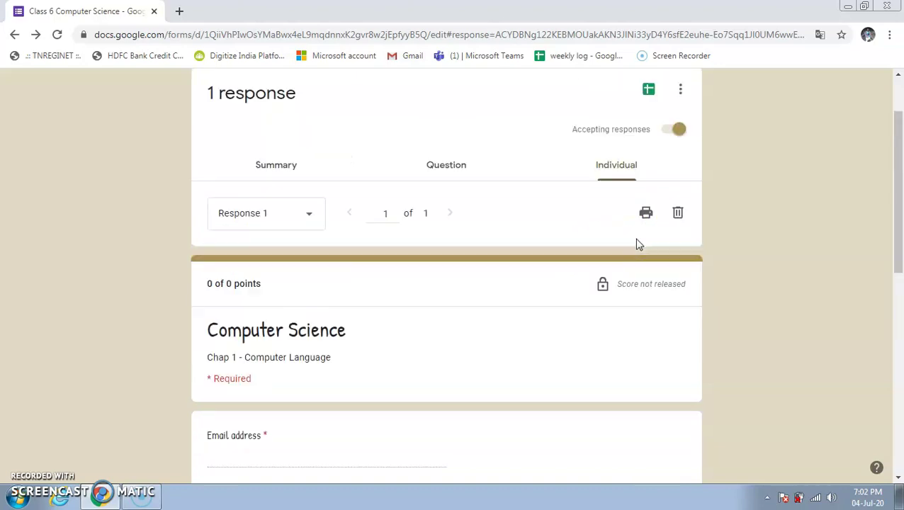